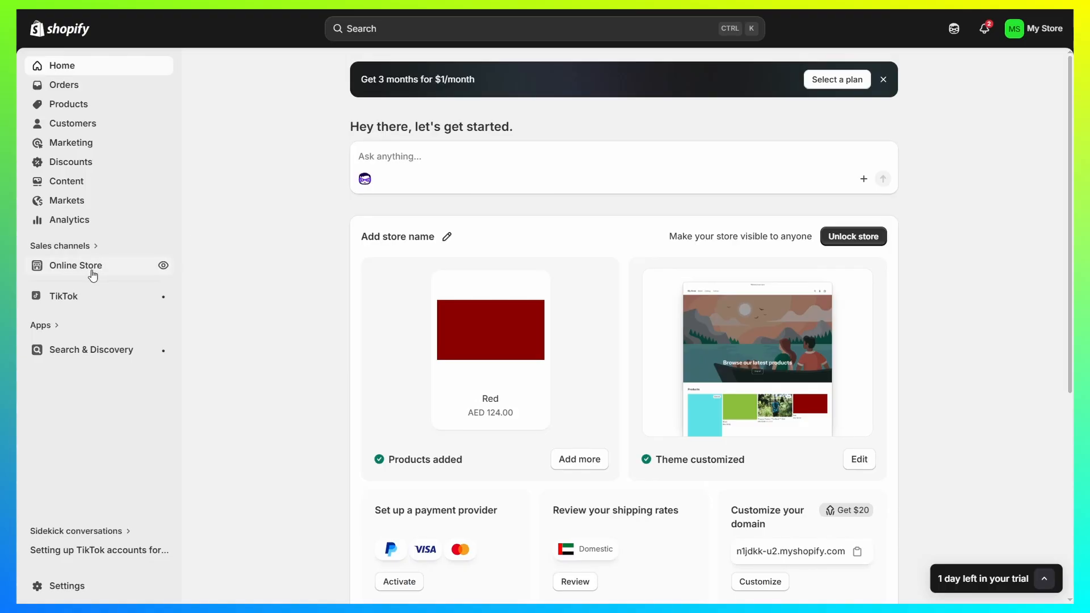
- Open the Horizon theme for editing and open the settings of the home page's Featured collection section
{"action": "left_click", "coordinate": [89, 269]}
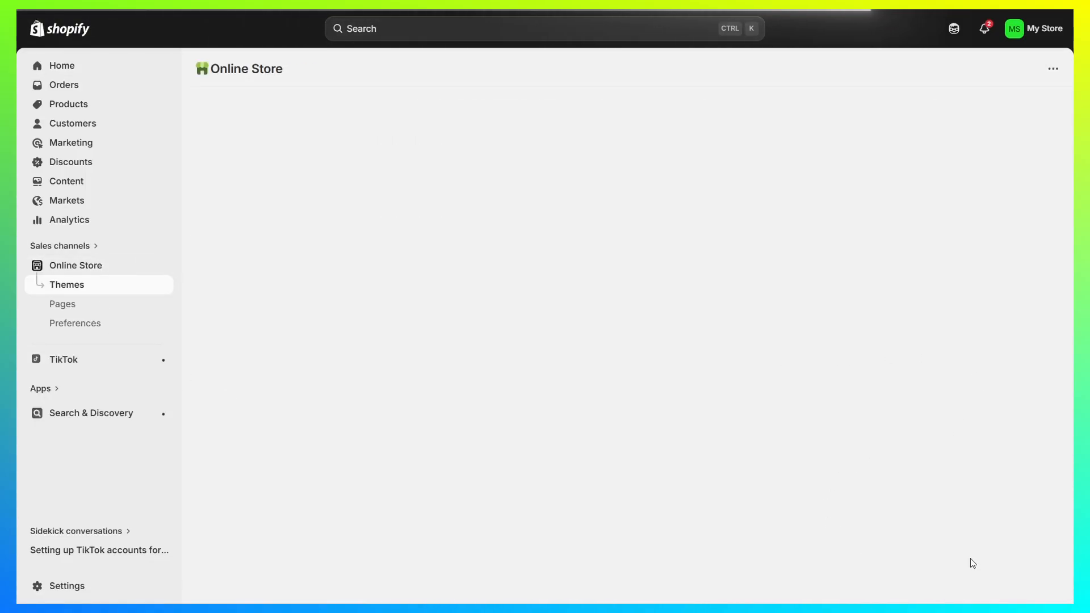
{"action": "left_click", "coordinate": [908, 411]}
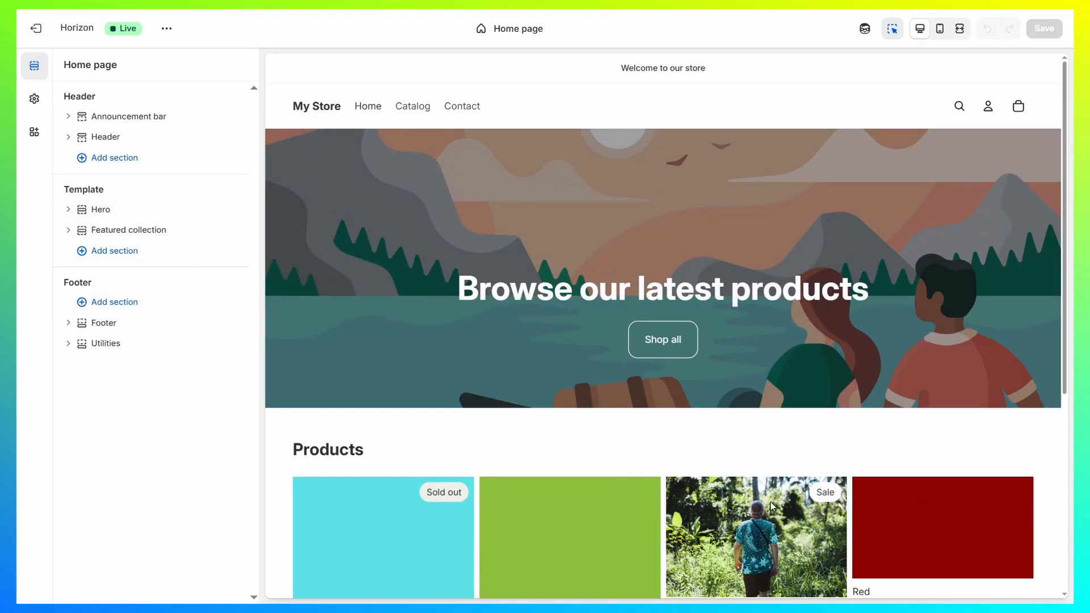
{"action": "scroll", "coordinate": [460, 437], "scroll_direction": "down", "scroll_amount": 5}
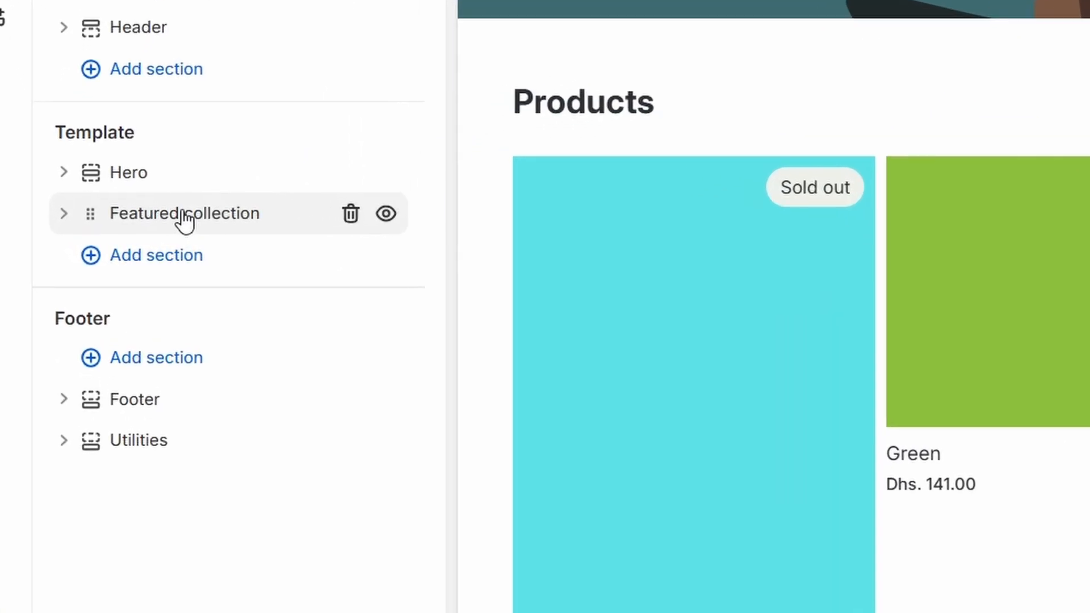
{"action": "left_click", "coordinate": [173, 208]}
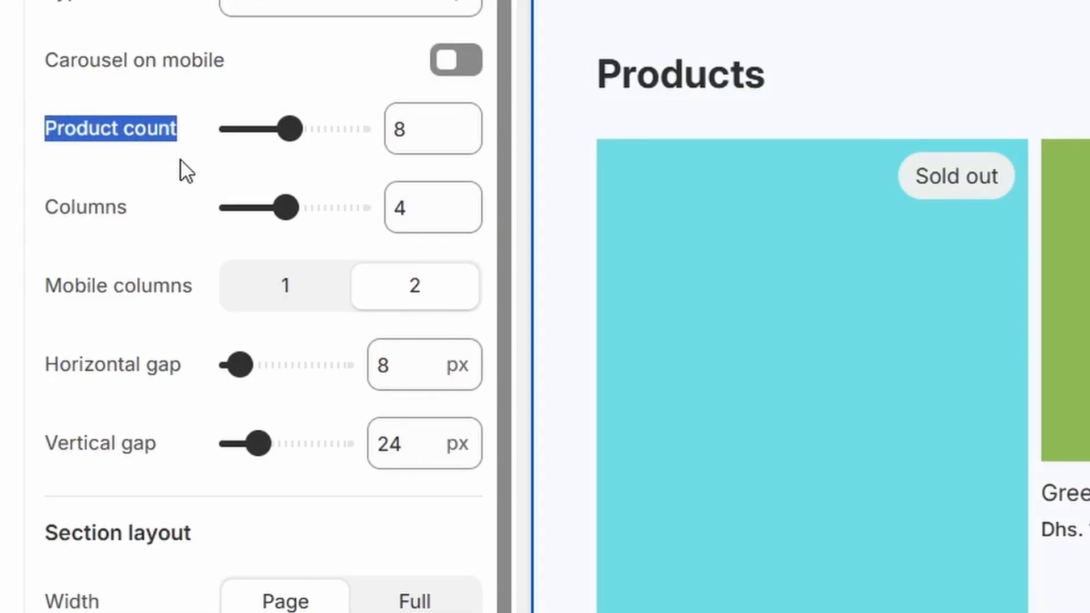
- Try a product count of 16 for the featured collection, and leave the theme editor without saving the change
{"action": "left_click_drag", "start_coordinate": [291, 128], "coordinate": [409, 131]}
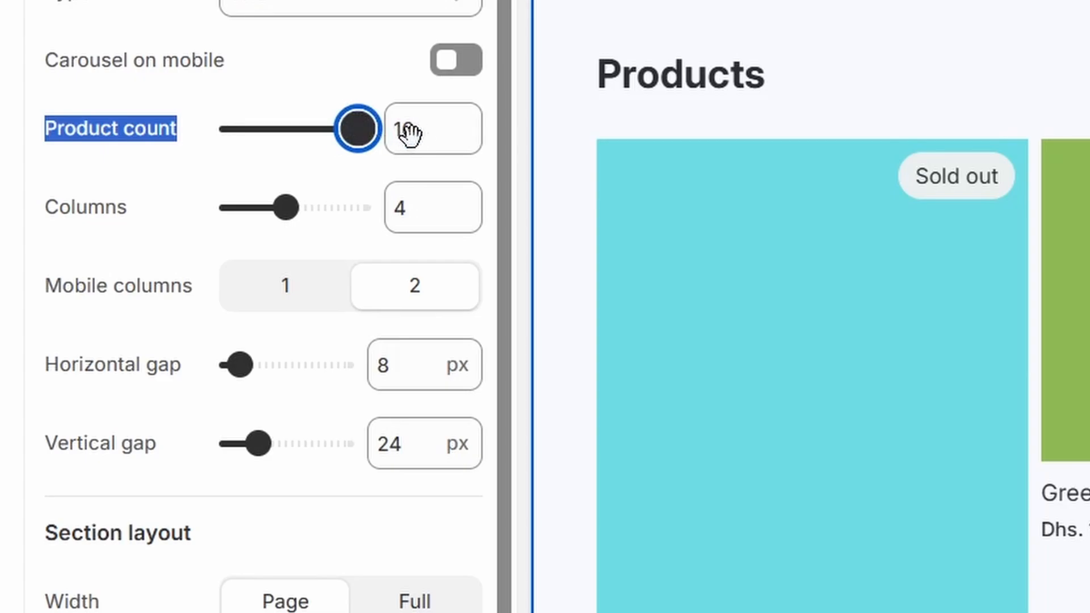
{"action": "double_click", "coordinate": [443, 141]}
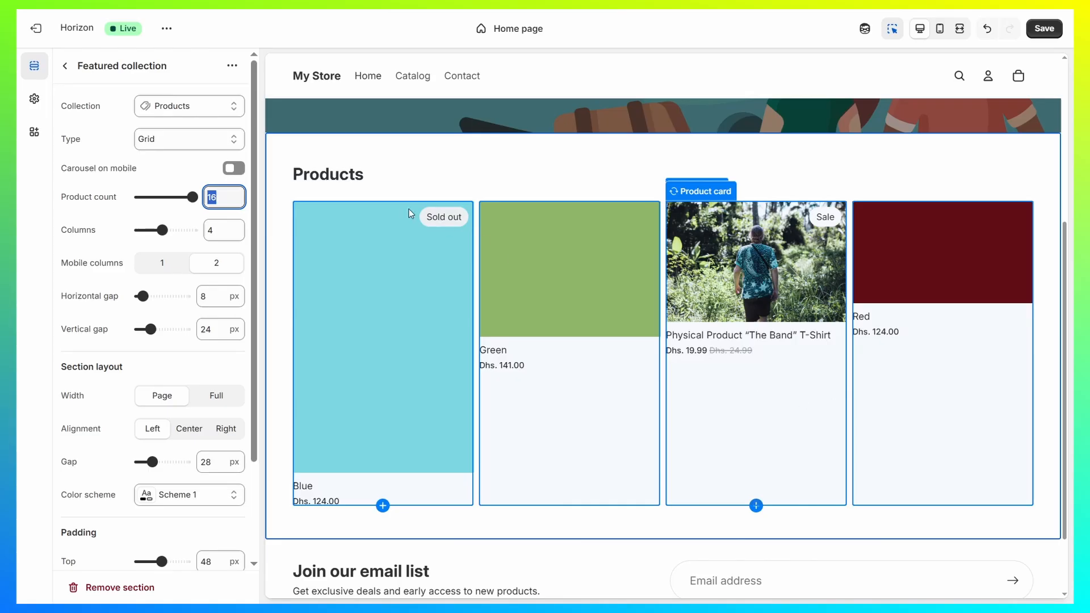
{"action": "left_click", "coordinate": [231, 194]}
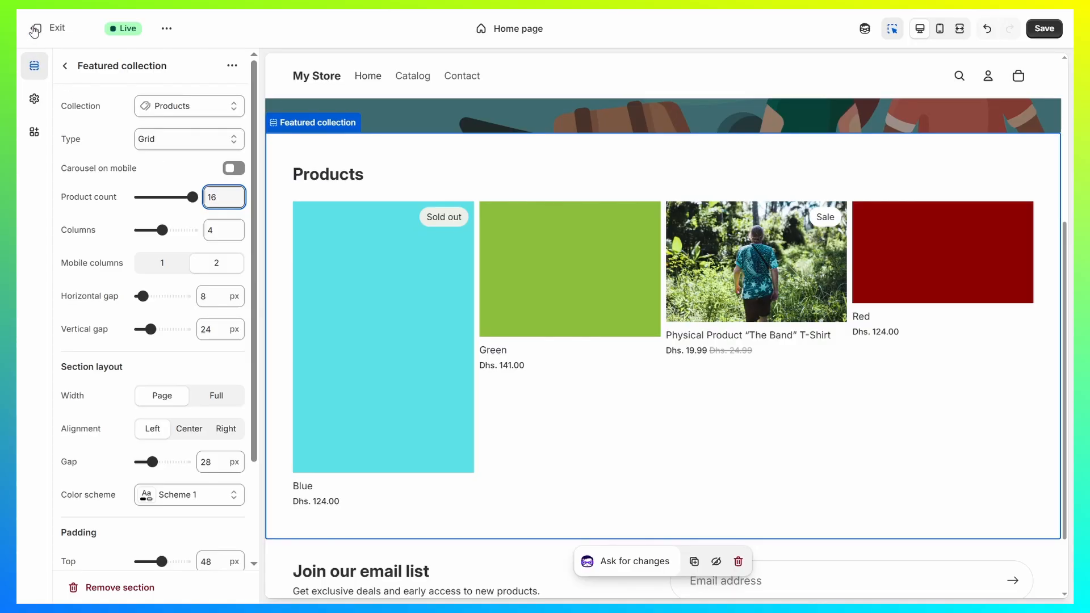
{"action": "left_click", "coordinate": [35, 30]}
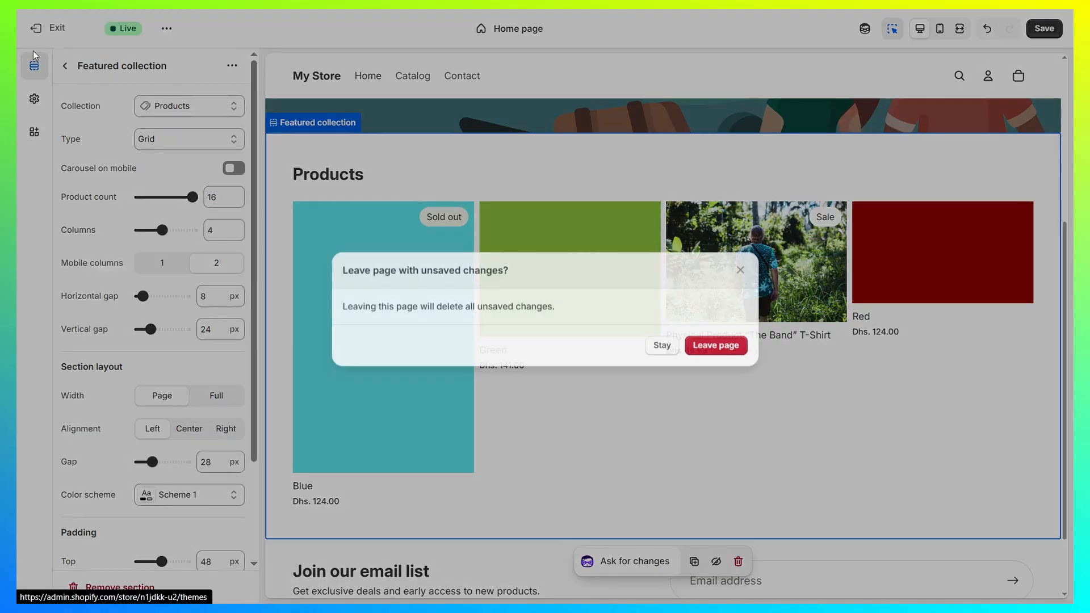
{"action": "left_click", "coordinate": [715, 342]}
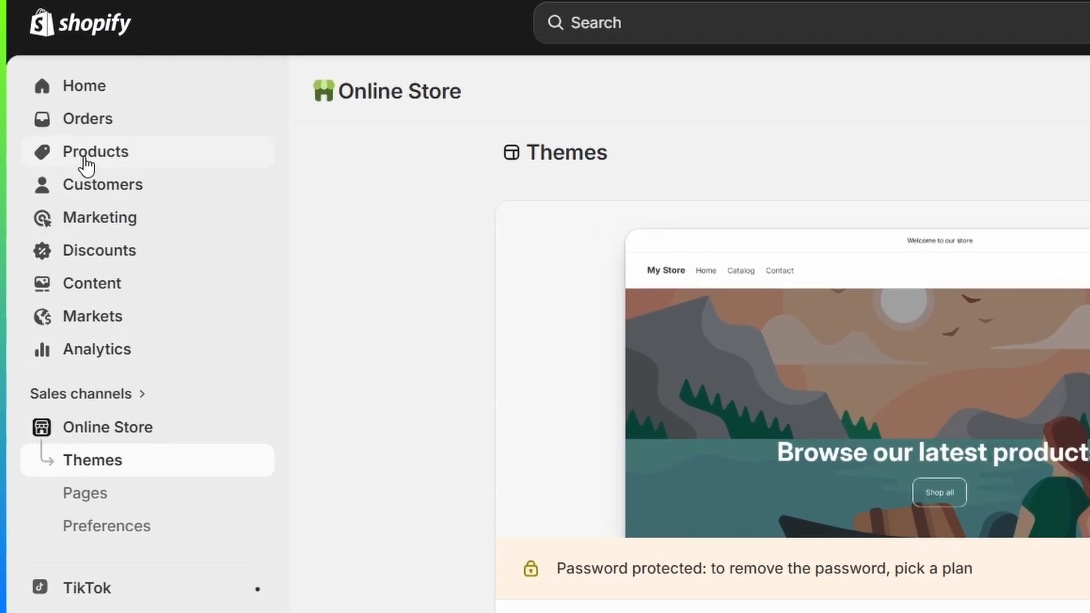
- Start a new product collection titled "All products 1" with the manual collection type
{"action": "left_click", "coordinate": [86, 161]}
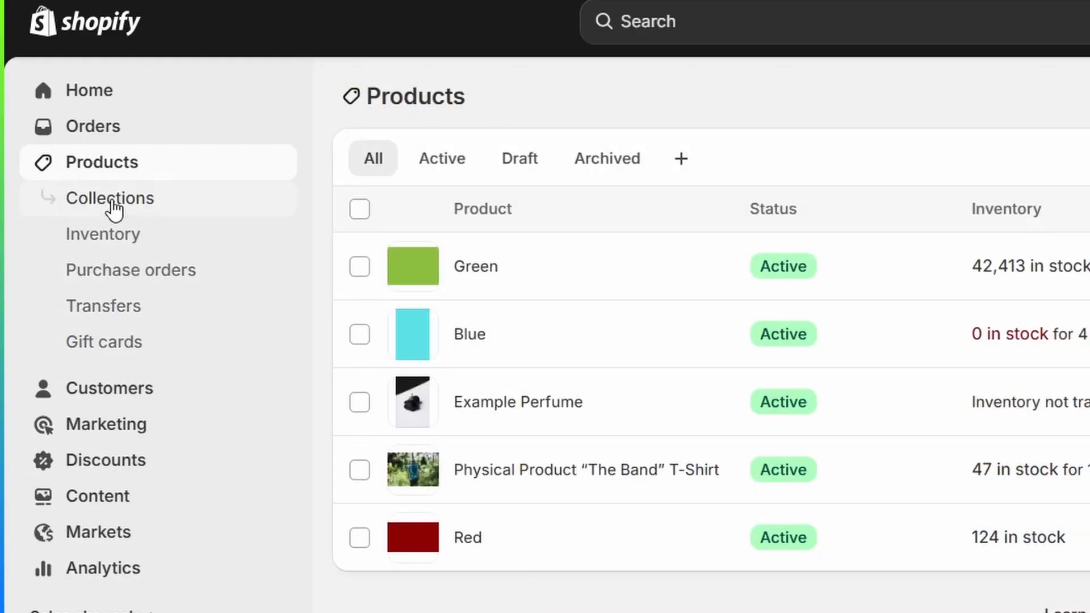
{"action": "left_click", "coordinate": [112, 205]}
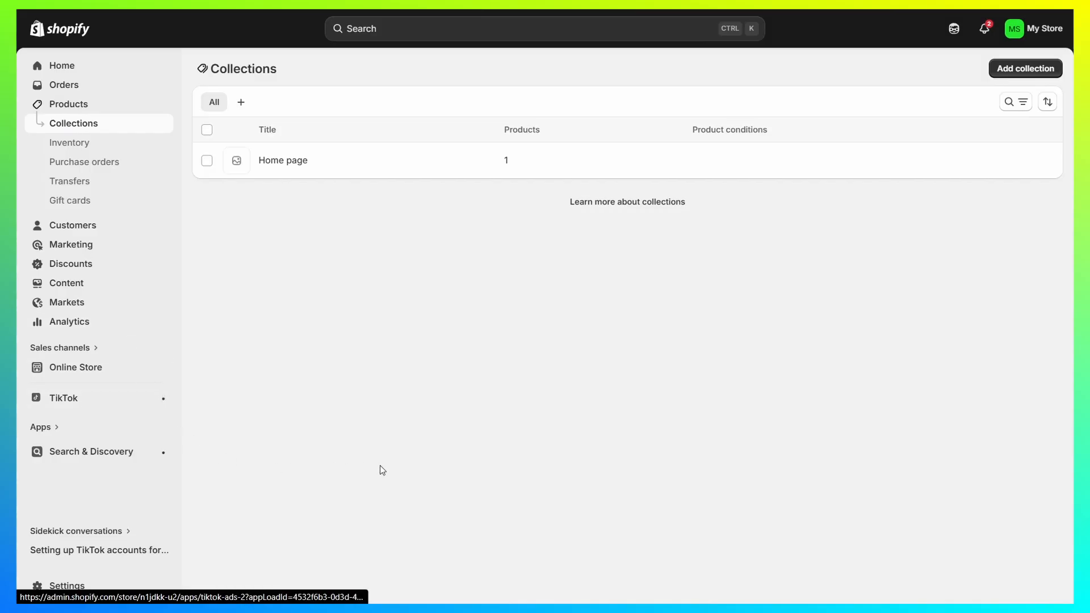
{"action": "left_click", "coordinate": [1027, 70]}
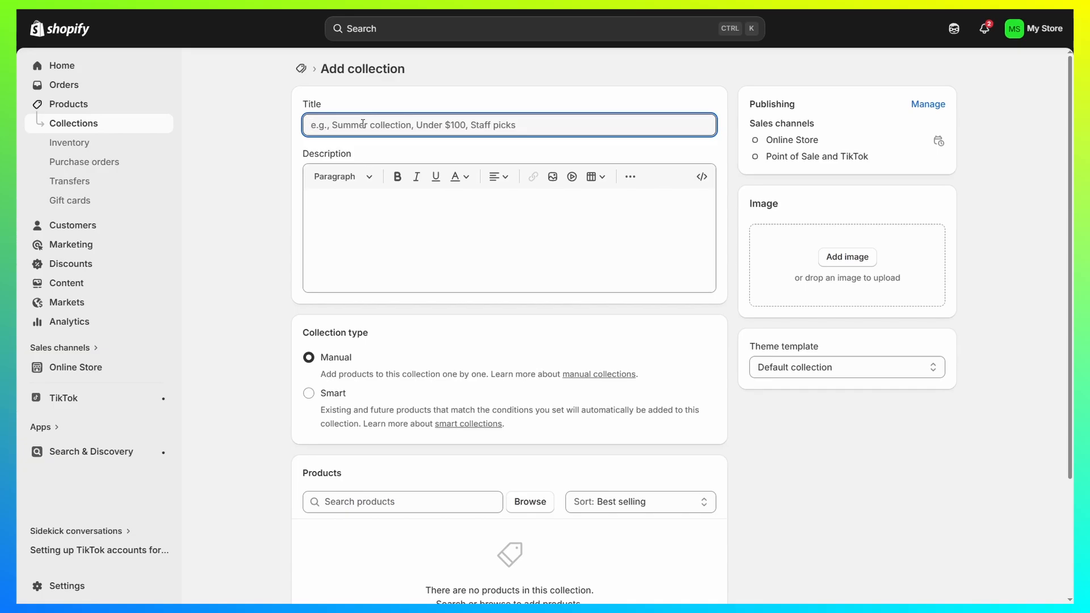
{"action": "type", "text": "All products 1"}
{"action": "scroll", "coordinate": [360, 250], "scroll_direction": "down", "scroll_amount": 2}
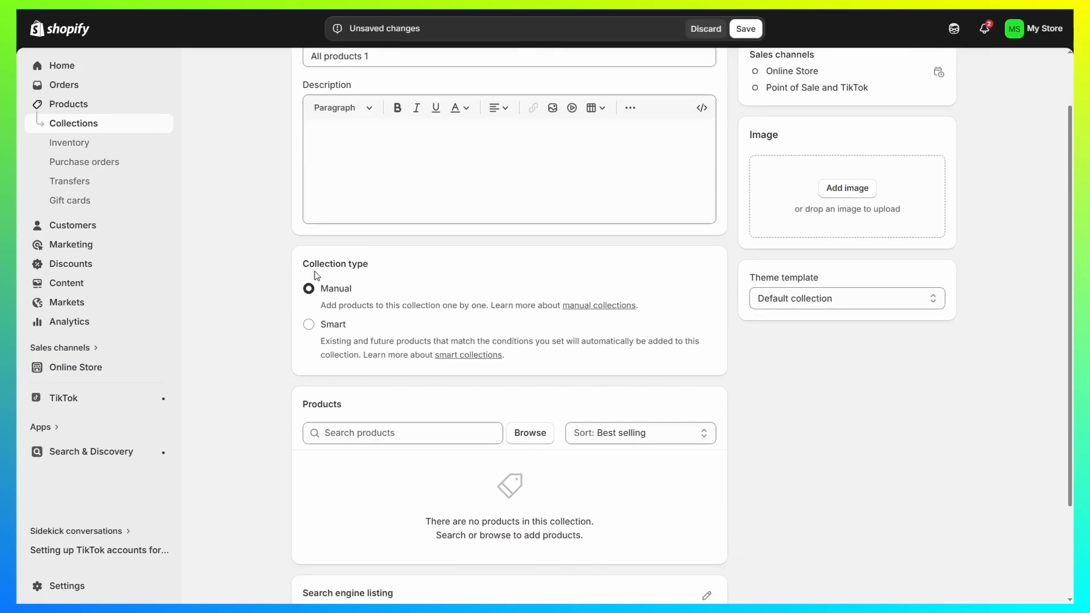
{"action": "scroll", "coordinate": [335, 295], "scroll_direction": "down", "scroll_amount": 3}
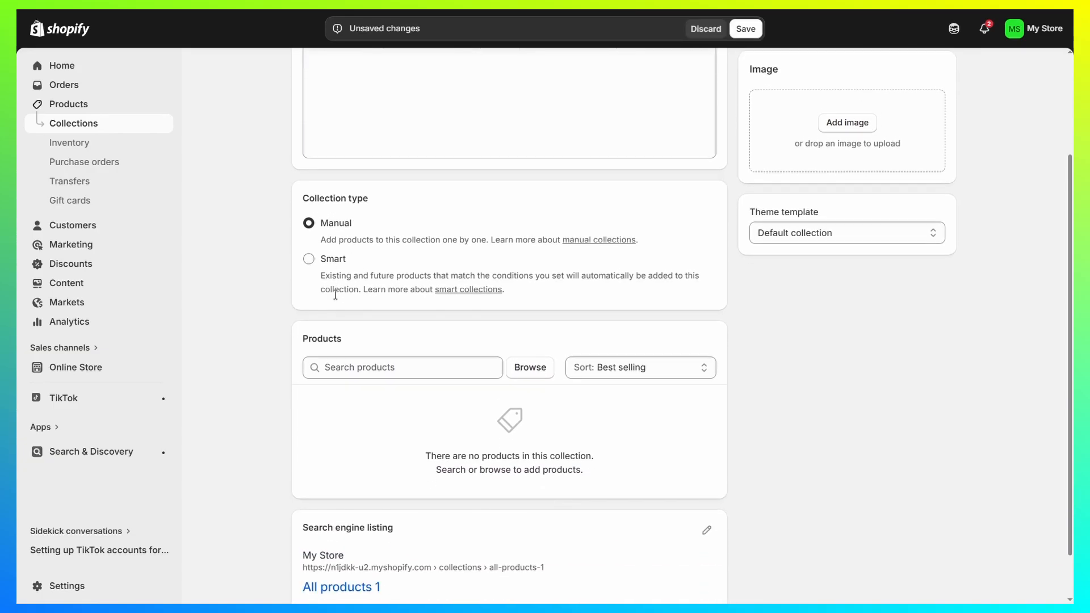
{"action": "left_click_drag", "start_coordinate": [299, 283], "coordinate": [364, 285]}
{"action": "left_click", "coordinate": [364, 285]}
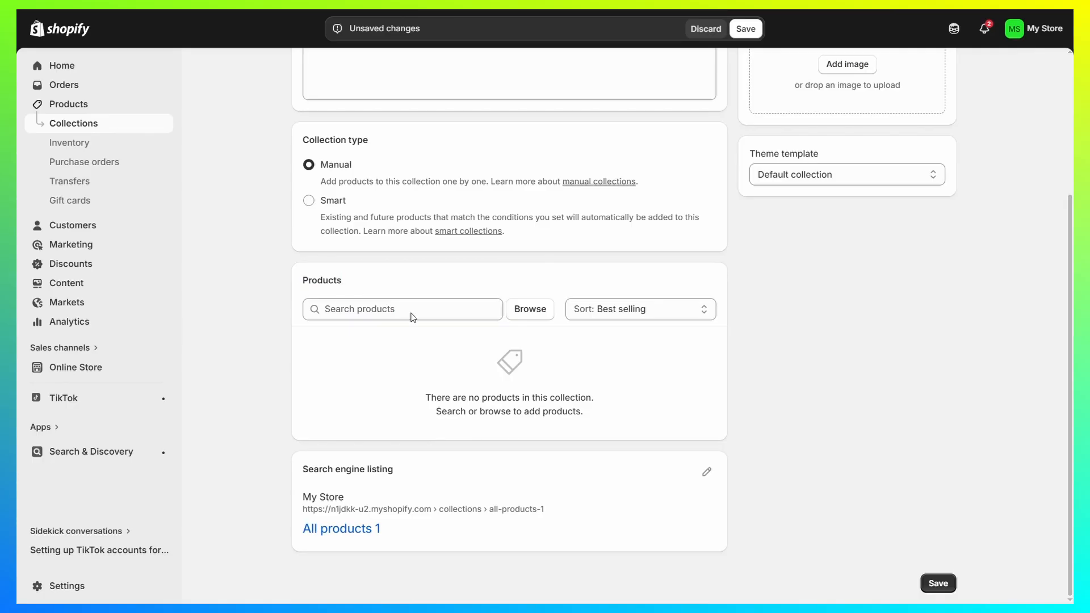
- Add the Blue, Example Perfume and Green products to the collection and save it
{"action": "left_click", "coordinate": [530, 311]}
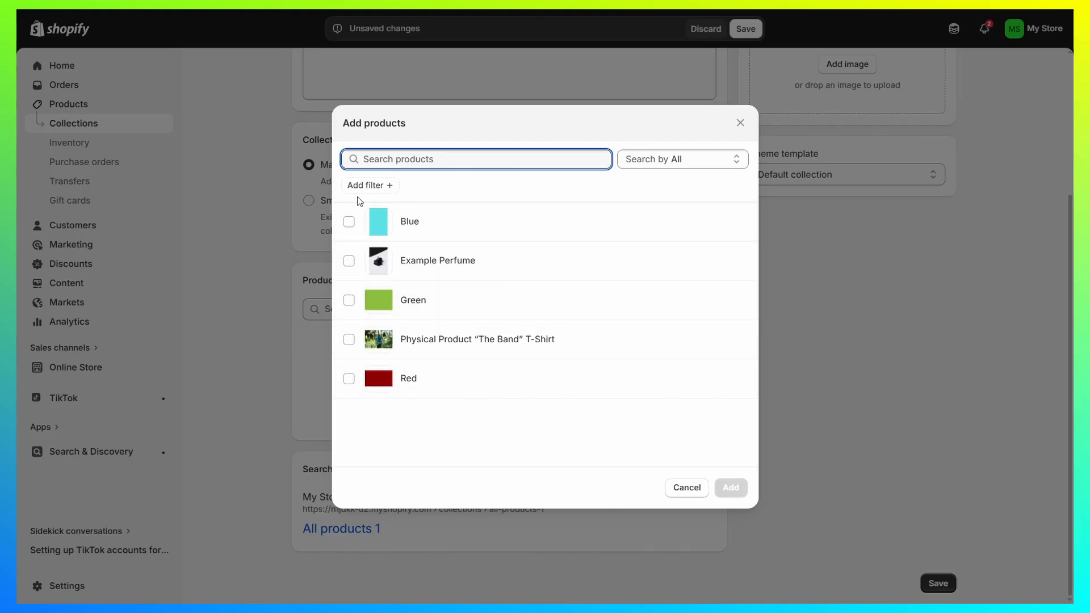
{"action": "left_click", "coordinate": [349, 222]}
{"action": "left_click", "coordinate": [349, 261]}
{"action": "left_click", "coordinate": [348, 300]}
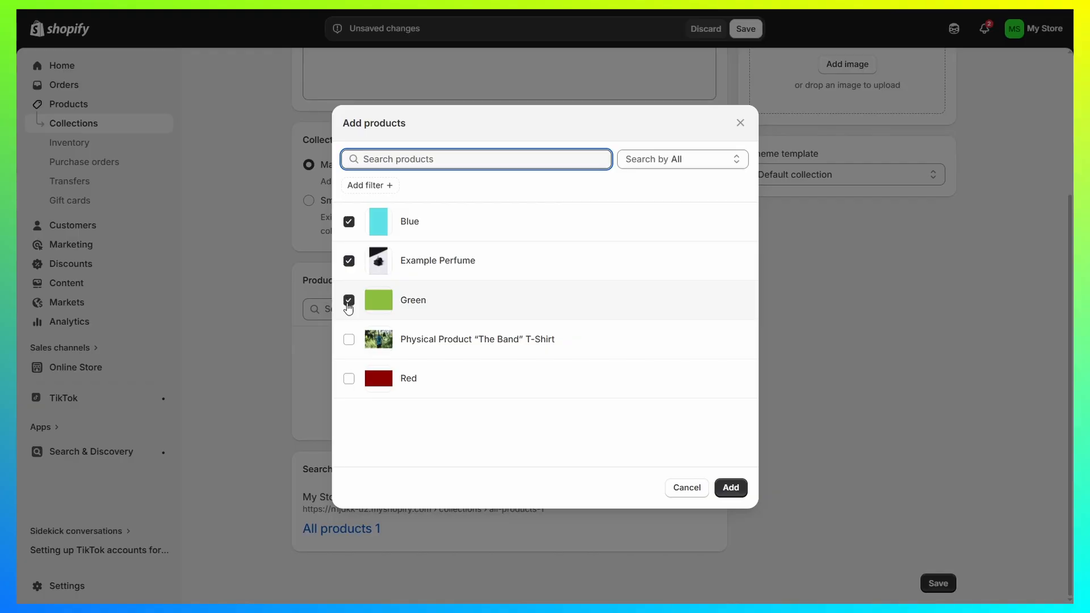
{"action": "left_click", "coordinate": [349, 339]}
{"action": "left_click", "coordinate": [349, 379]}
{"action": "left_click", "coordinate": [348, 381]}
{"action": "left_click", "coordinate": [349, 389]}
{"action": "left_click", "coordinate": [345, 381]}
{"action": "left_click", "coordinate": [348, 341]}
{"action": "left_click", "coordinate": [732, 489]}
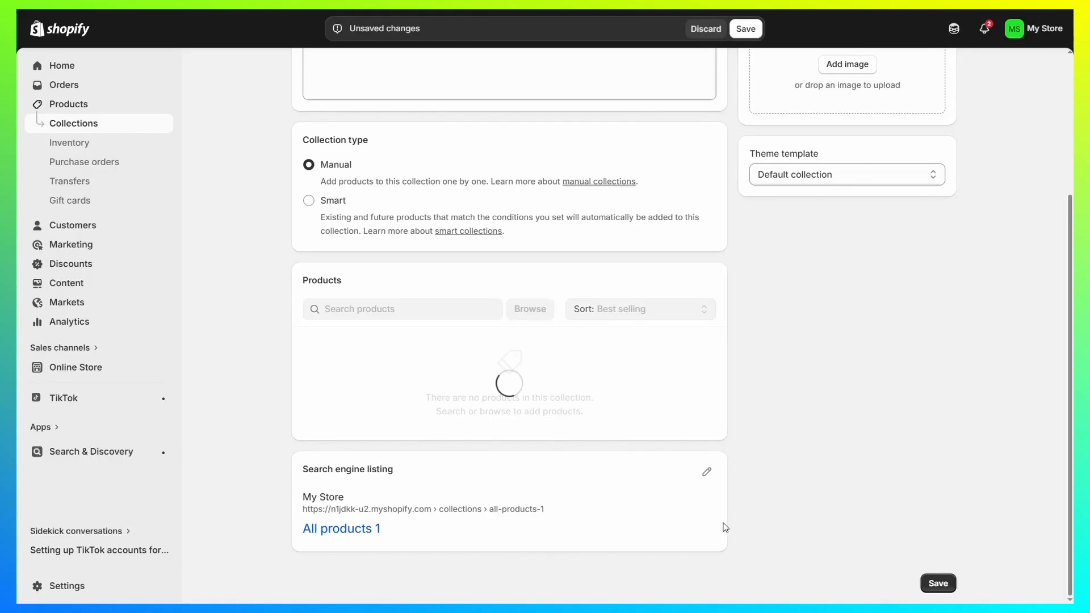
{"action": "left_click", "coordinate": [938, 585]}
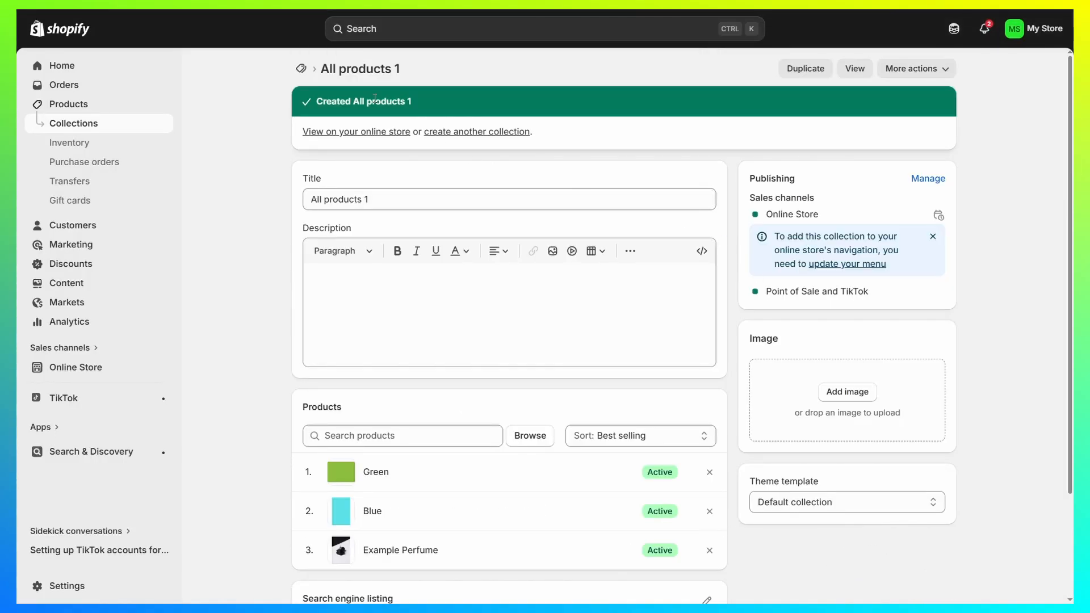
- Return to the collections list and start another manual collection titled "All products 2"
{"action": "left_click", "coordinate": [304, 71]}
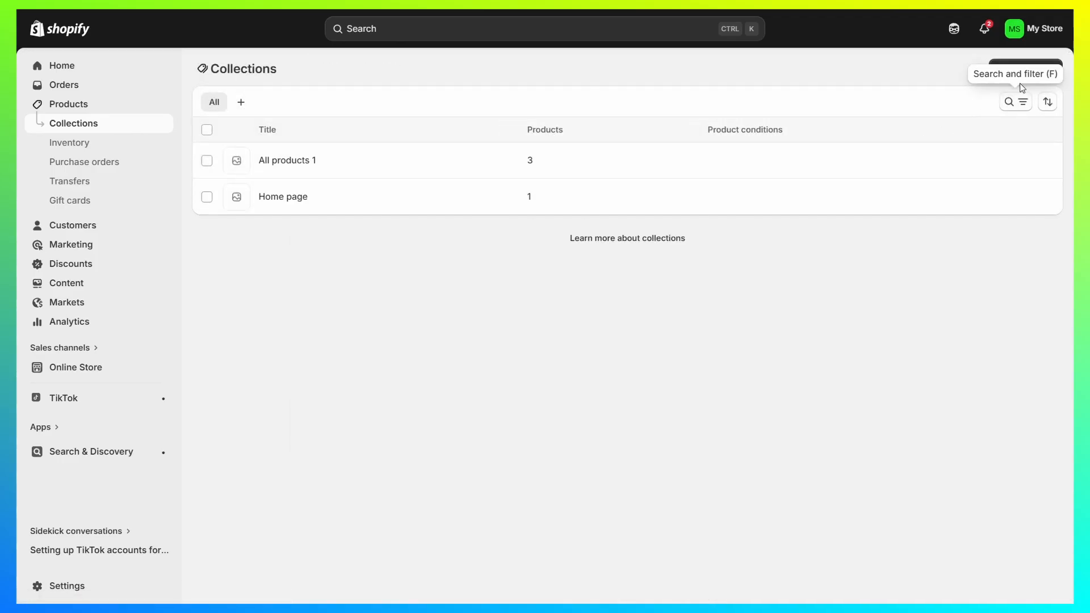
{"action": "left_click", "coordinate": [1028, 67]}
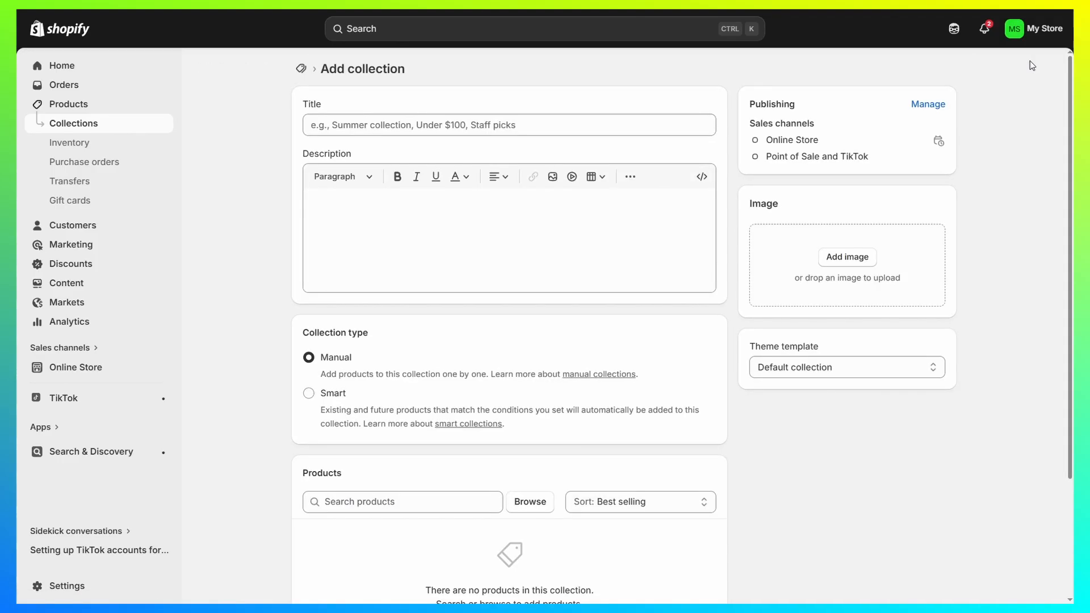
{"action": "left_click", "coordinate": [425, 125]}
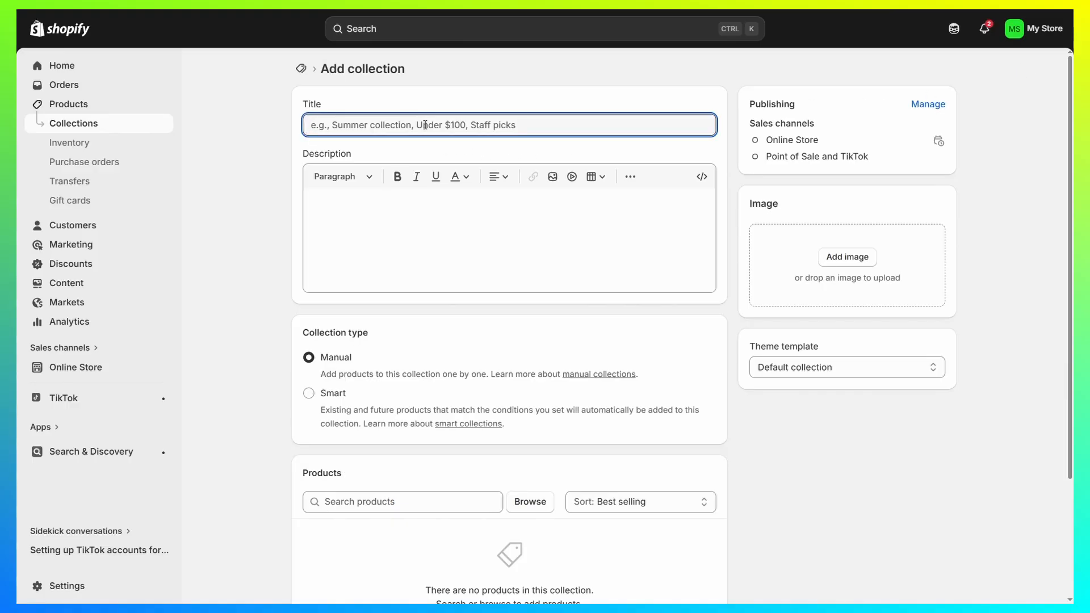
{"action": "type", "text": "All products 2"}
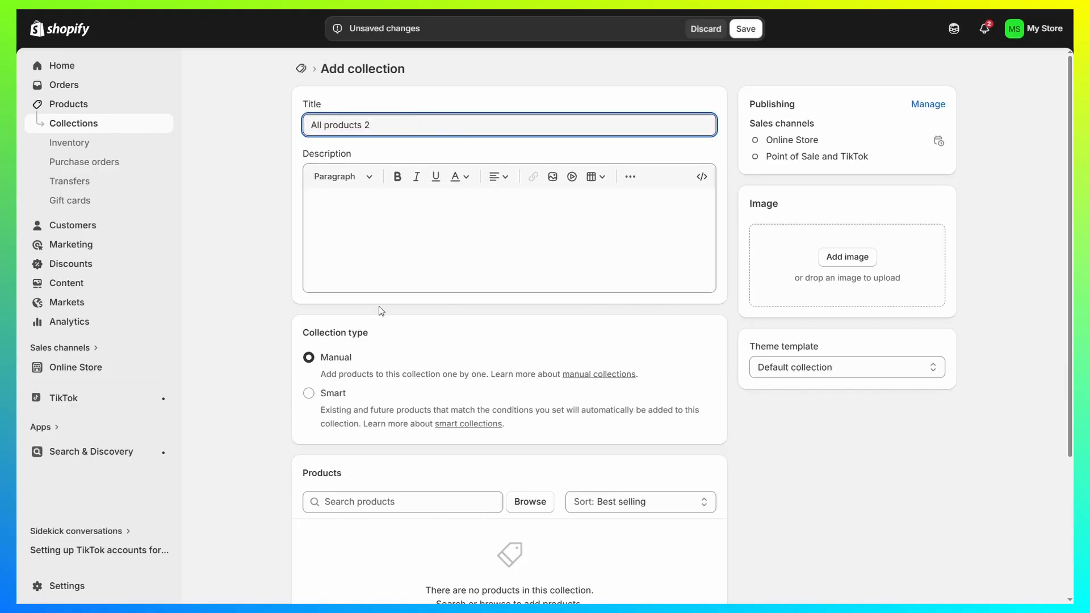
{"action": "scroll", "coordinate": [502, 405], "scroll_direction": "down", "scroll_amount": 1}
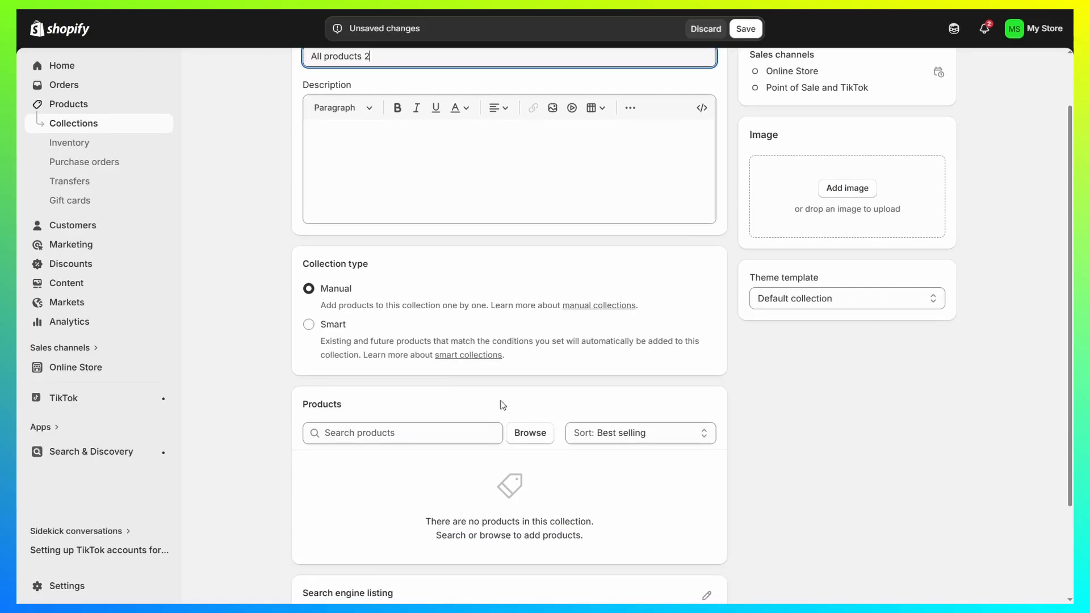
- Add Physical Product "The Band" T-Shirt and Red to the collection and save it
{"action": "left_click", "coordinate": [545, 435]}
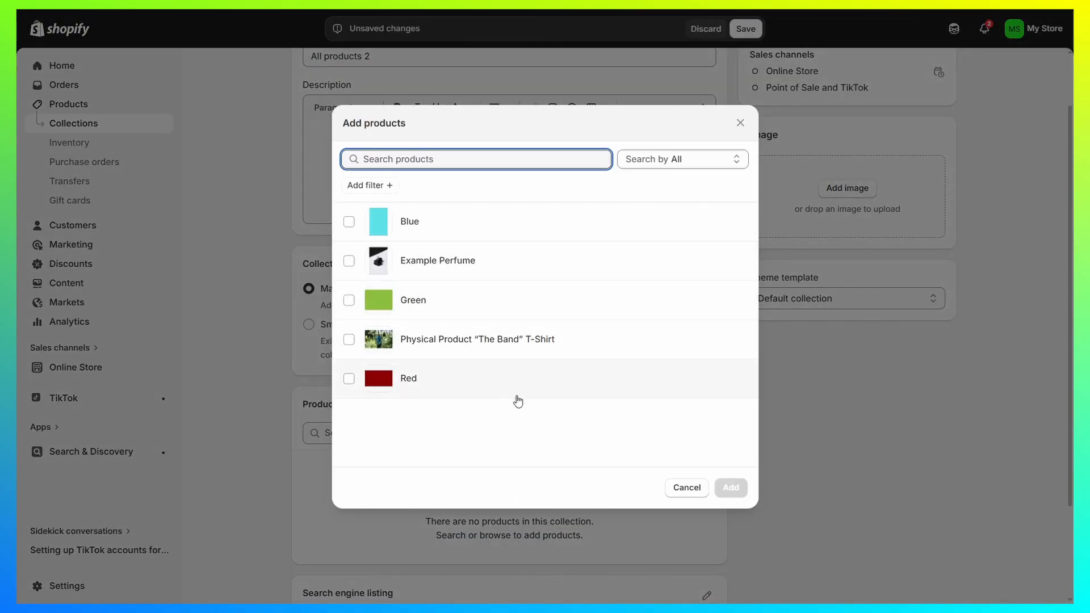
{"action": "left_click", "coordinate": [349, 339]}
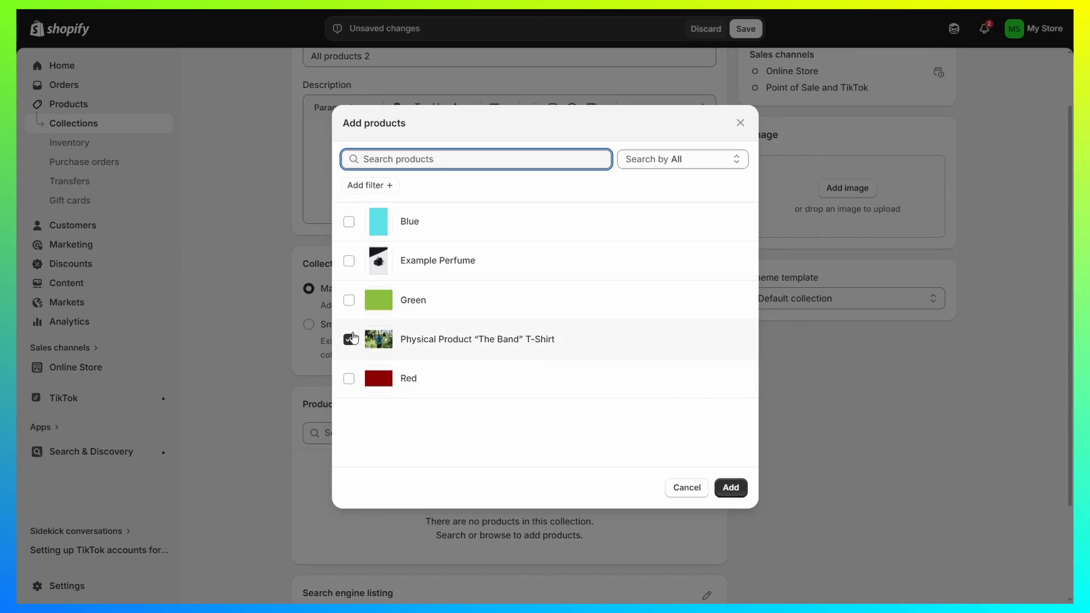
{"action": "left_click", "coordinate": [348, 380]}
{"action": "left_click", "coordinate": [730, 488]}
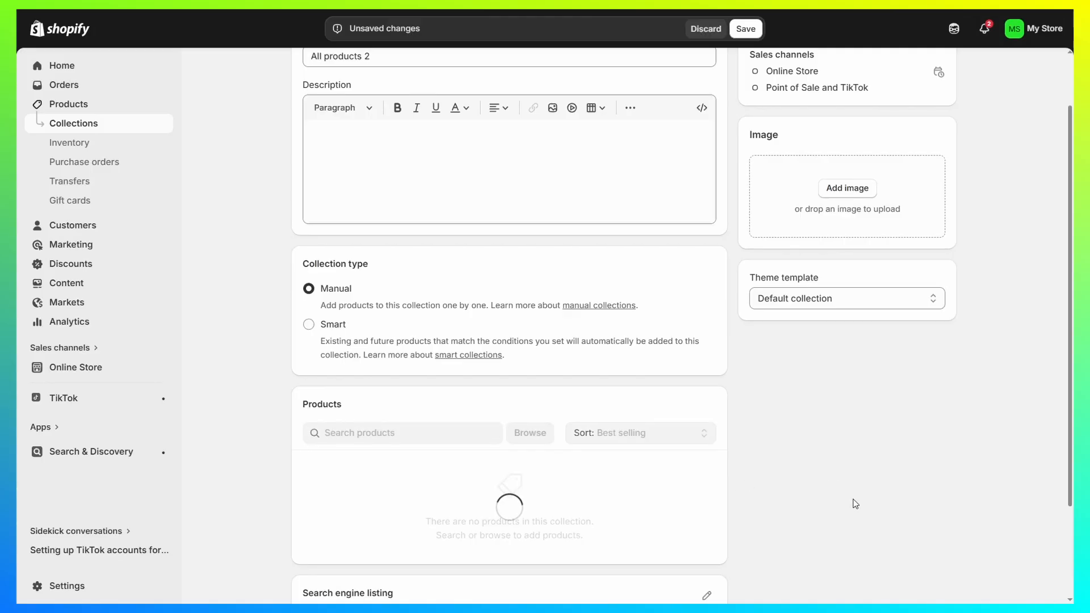
{"action": "left_click", "coordinate": [745, 28]}
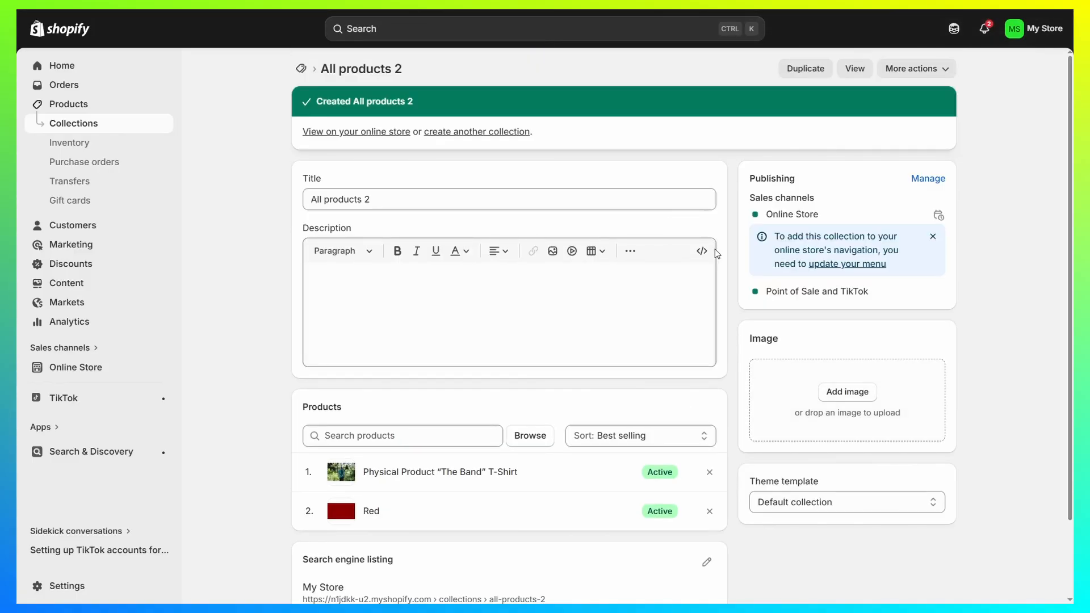
- Open the Horizon theme for editing and remove the Featured collection section from the home page template
{"action": "left_click", "coordinate": [86, 370]}
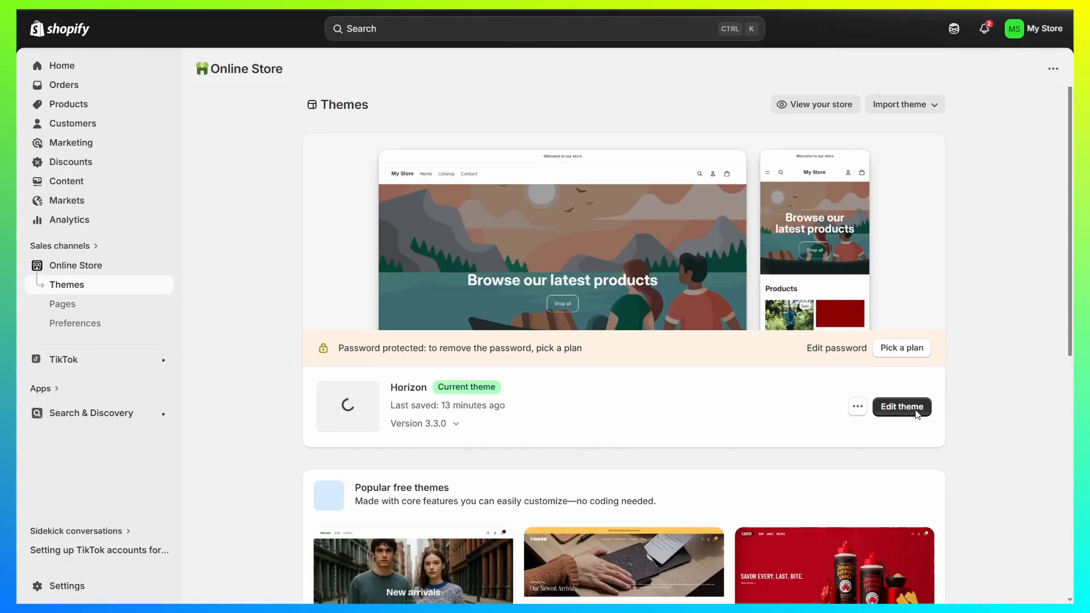
{"action": "left_click", "coordinate": [902, 407]}
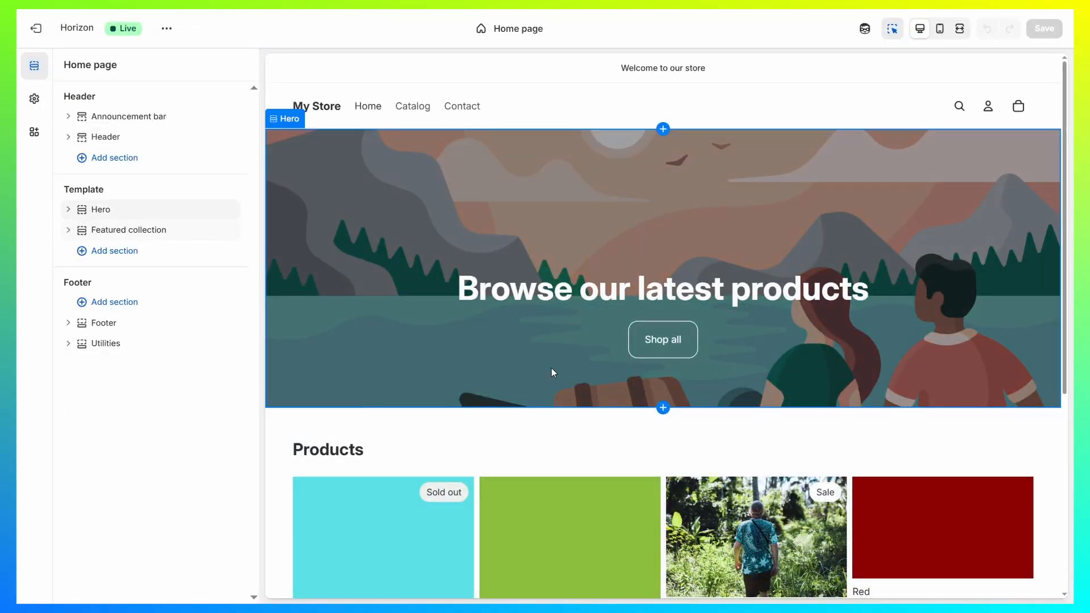
{"action": "scroll", "coordinate": [551, 367], "scroll_direction": "down", "scroll_amount": 5}
{"action": "left_click", "coordinate": [485, 174]}
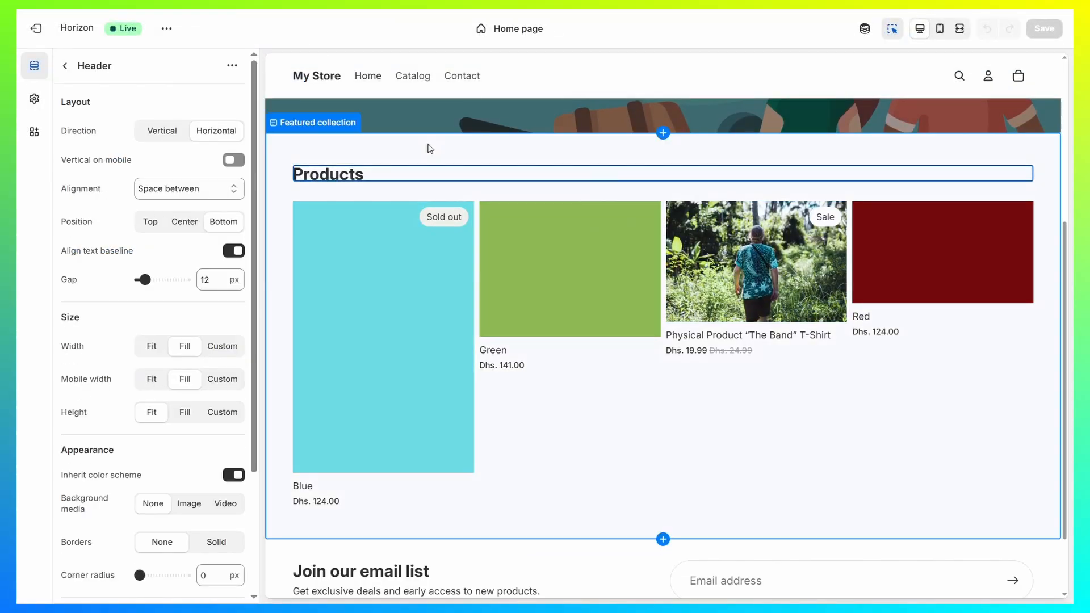
{"action": "left_click", "coordinate": [355, 160]}
{"action": "left_click", "coordinate": [205, 105]}
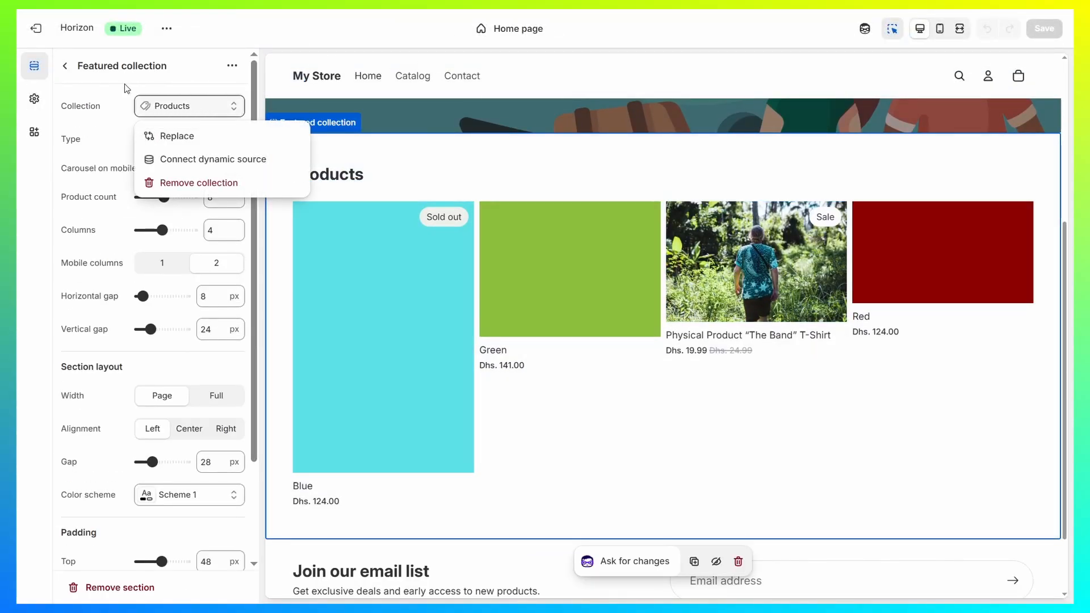
{"action": "left_click", "coordinate": [64, 68]}
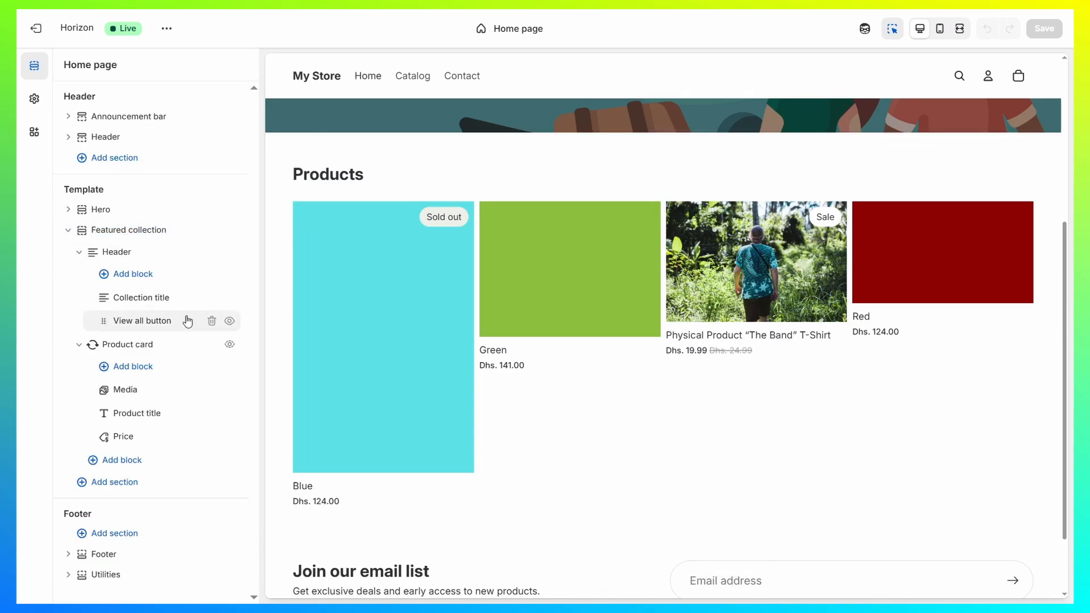
{"action": "left_click", "coordinate": [212, 230]}
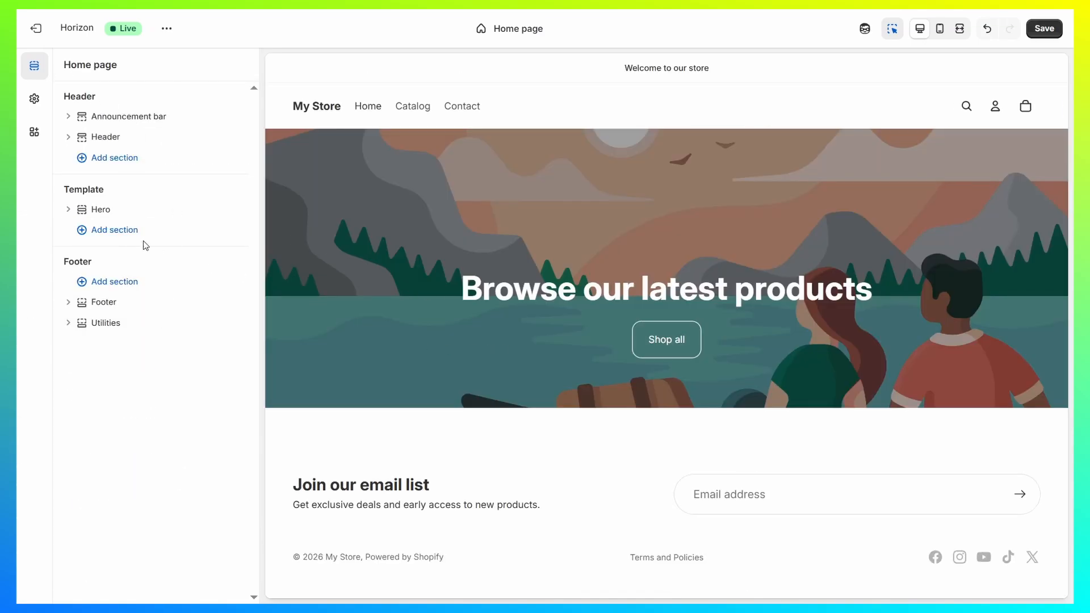
- Add a Featured collection: Grid section below the Hero in the home page template
{"action": "left_click", "coordinate": [111, 235]}
{"action": "scroll", "coordinate": [326, 441], "scroll_direction": "down", "scroll_amount": 2}
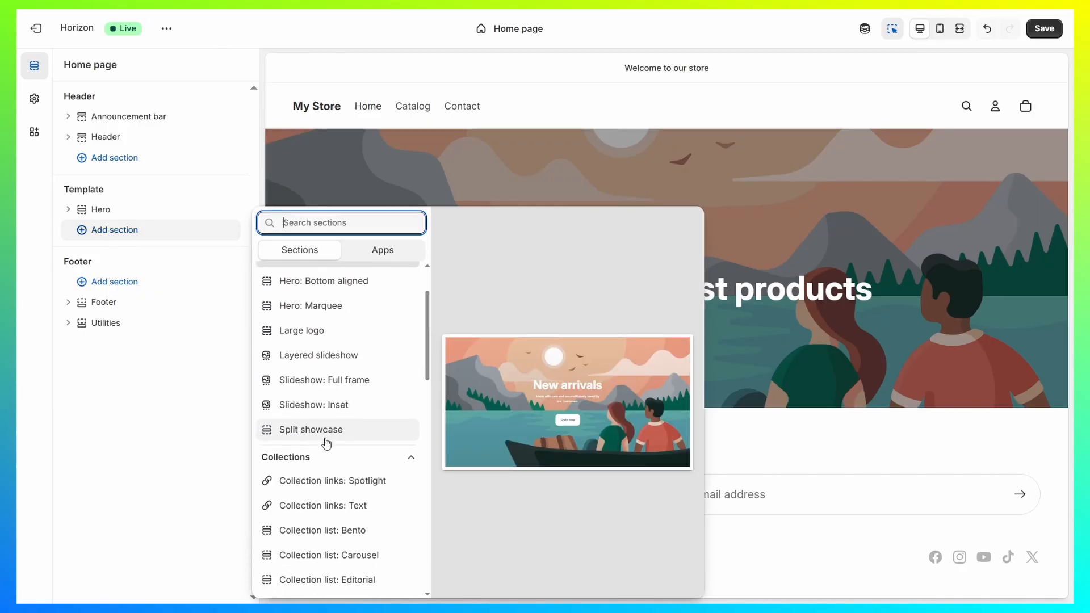
{"action": "scroll", "coordinate": [332, 426], "scroll_direction": "down", "scroll_amount": 1}
{"action": "scroll", "coordinate": [344, 411], "scroll_direction": "down", "scroll_amount": 6}
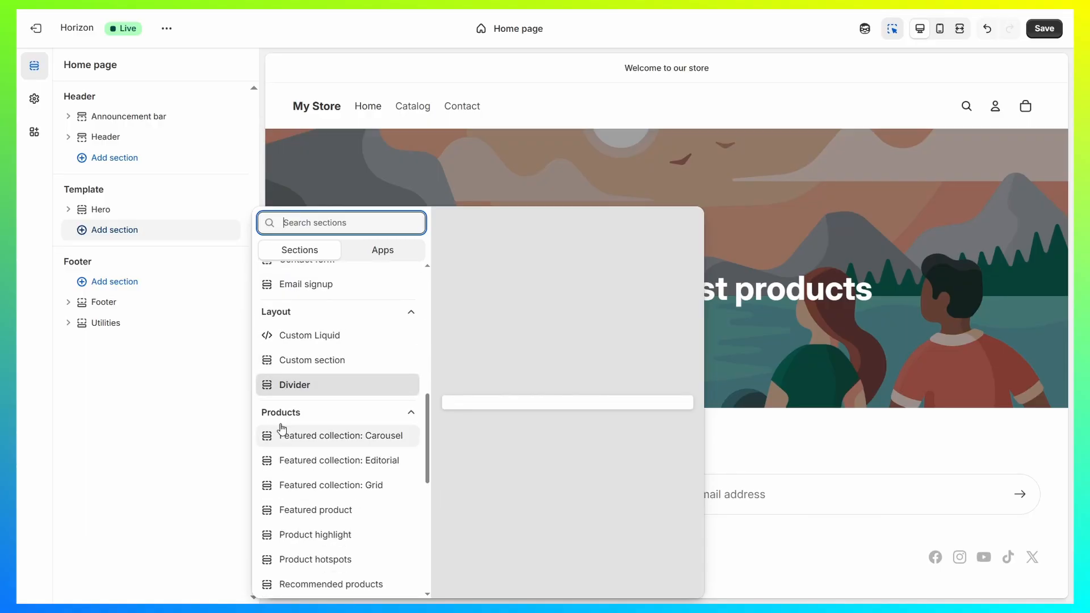
{"action": "scroll", "coordinate": [284, 426], "scroll_direction": "down", "scroll_amount": 1}
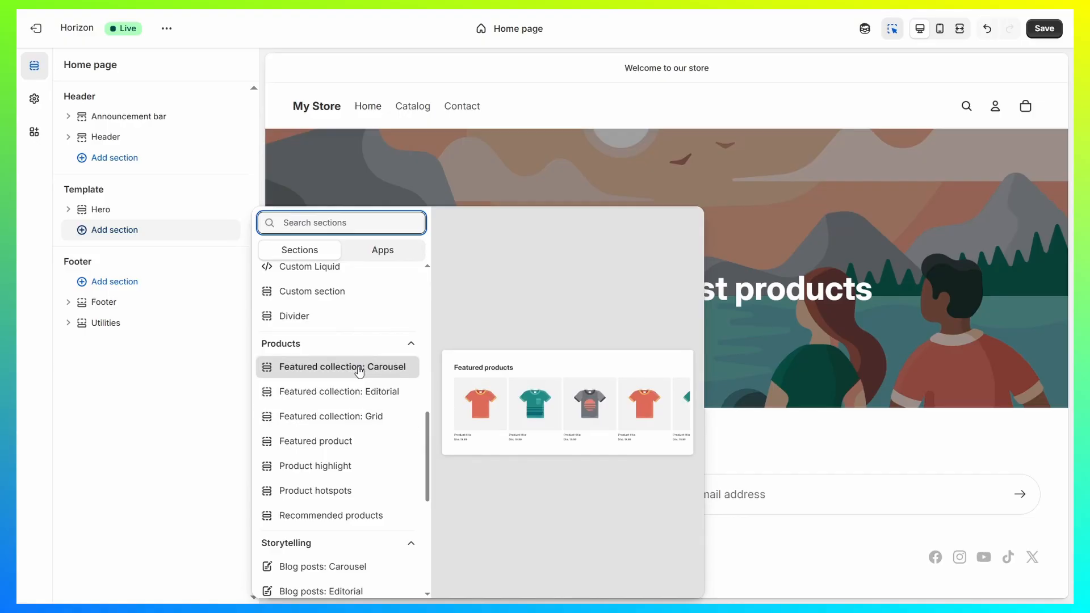
{"action": "left_click", "coordinate": [355, 419]}
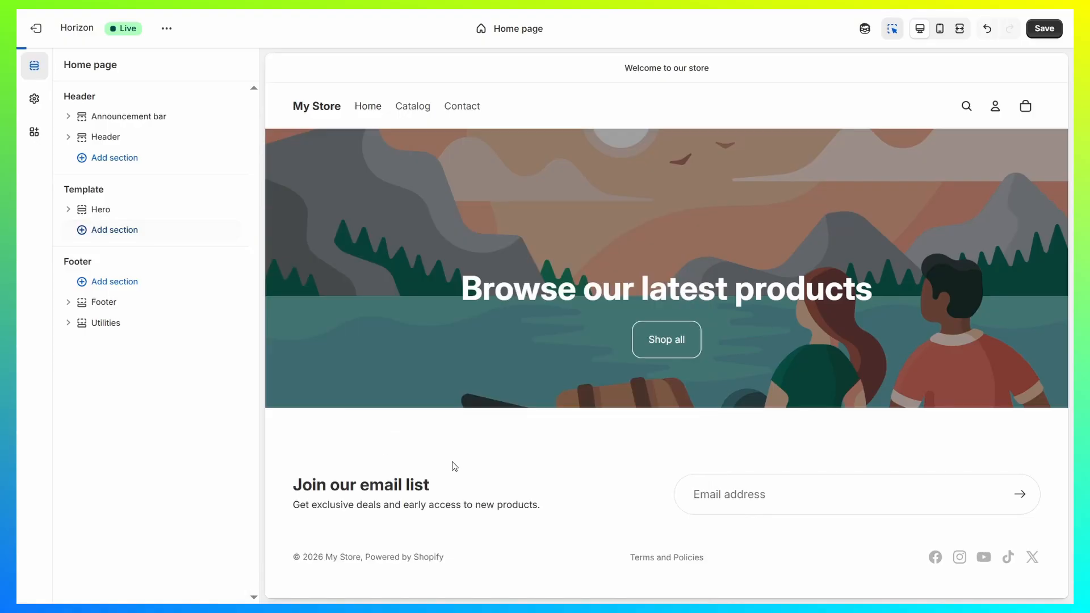
- Assign the "All products 1" collection to the new Featured collection: Grid section
{"action": "left_click", "coordinate": [476, 250]}
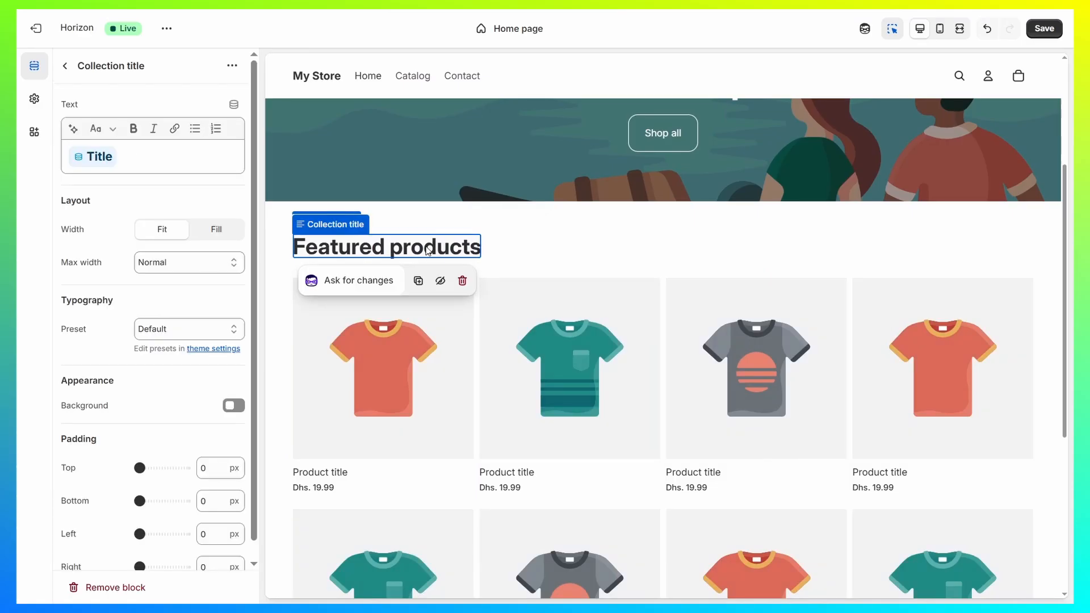
{"action": "left_click", "coordinate": [515, 222]}
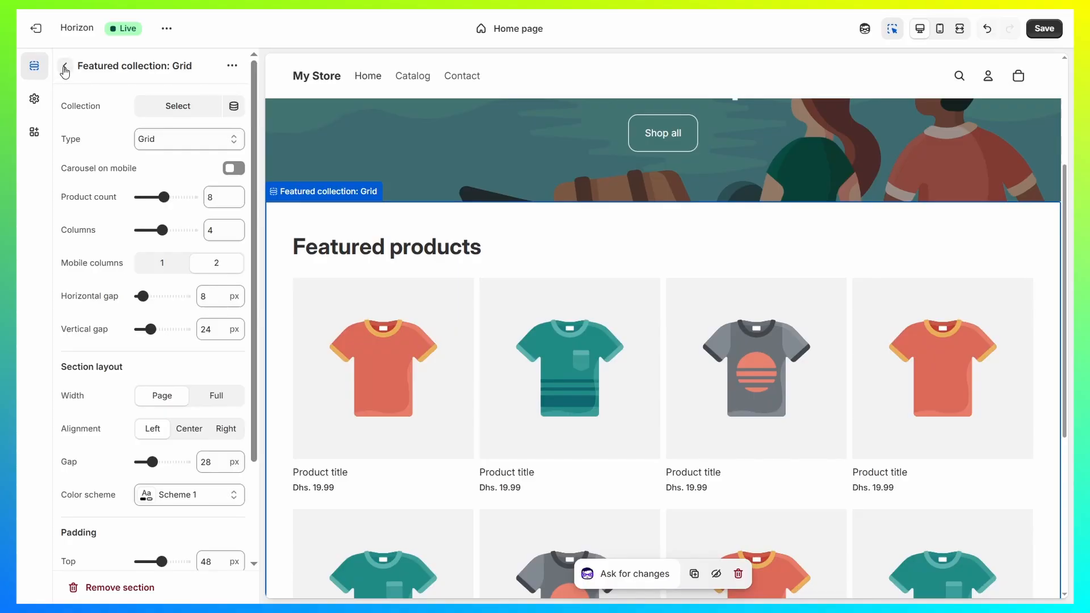
{"action": "left_click", "coordinate": [65, 66]}
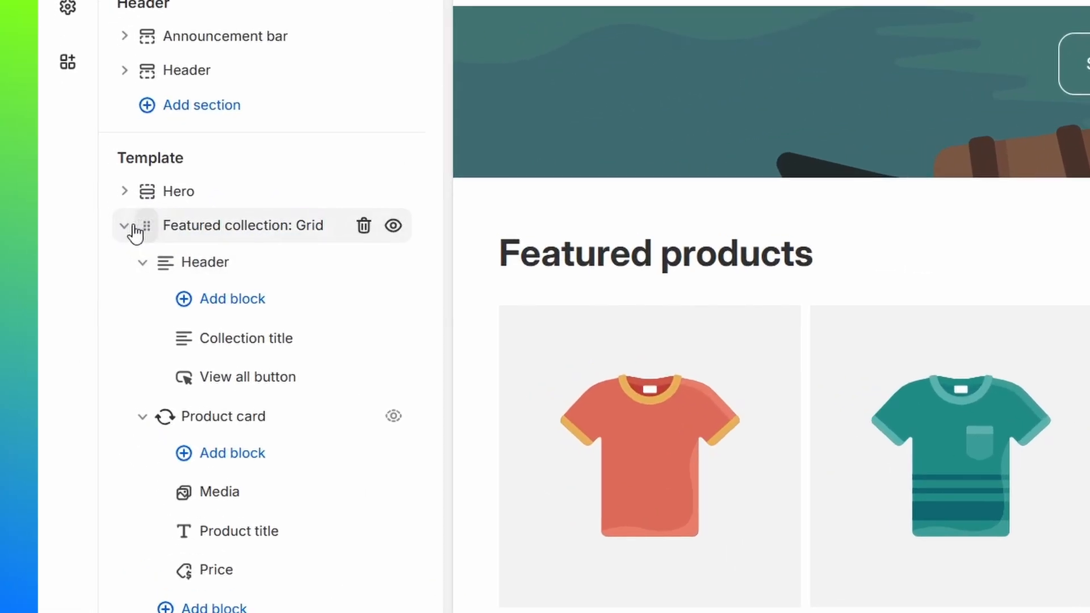
{"action": "left_click", "coordinate": [68, 230]}
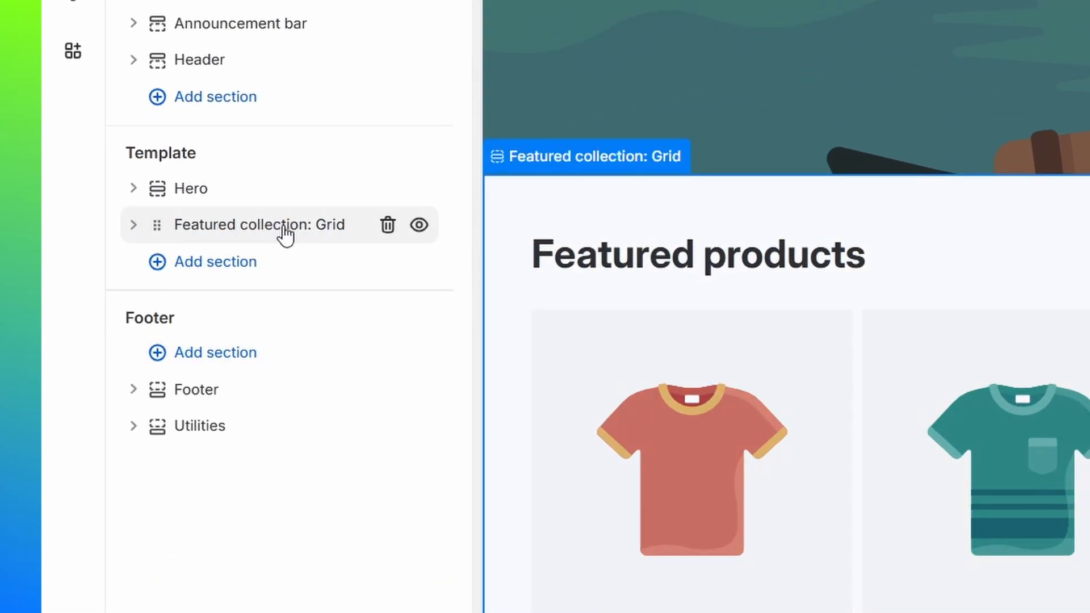
{"action": "left_click", "coordinate": [316, 233]}
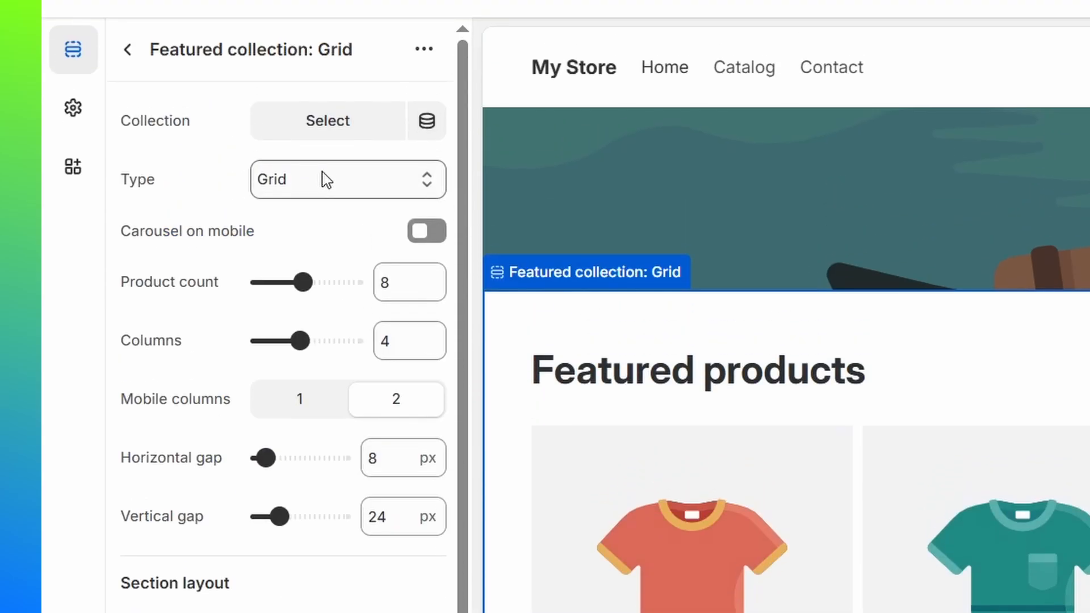
{"action": "left_click_drag", "start_coordinate": [121, 40], "coordinate": [164, 46]}
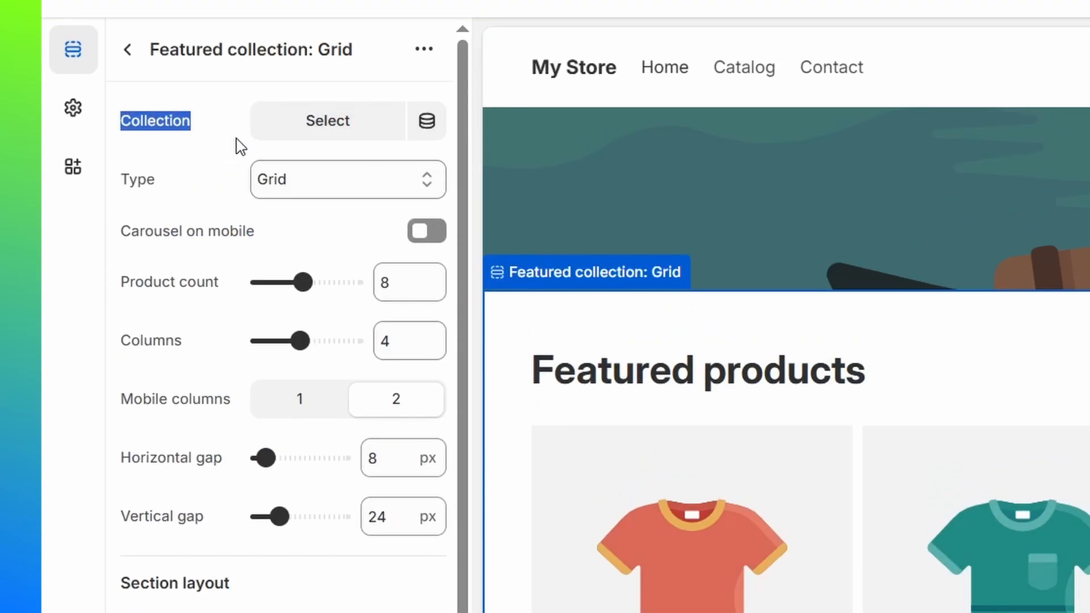
{"action": "left_click", "coordinate": [318, 122]}
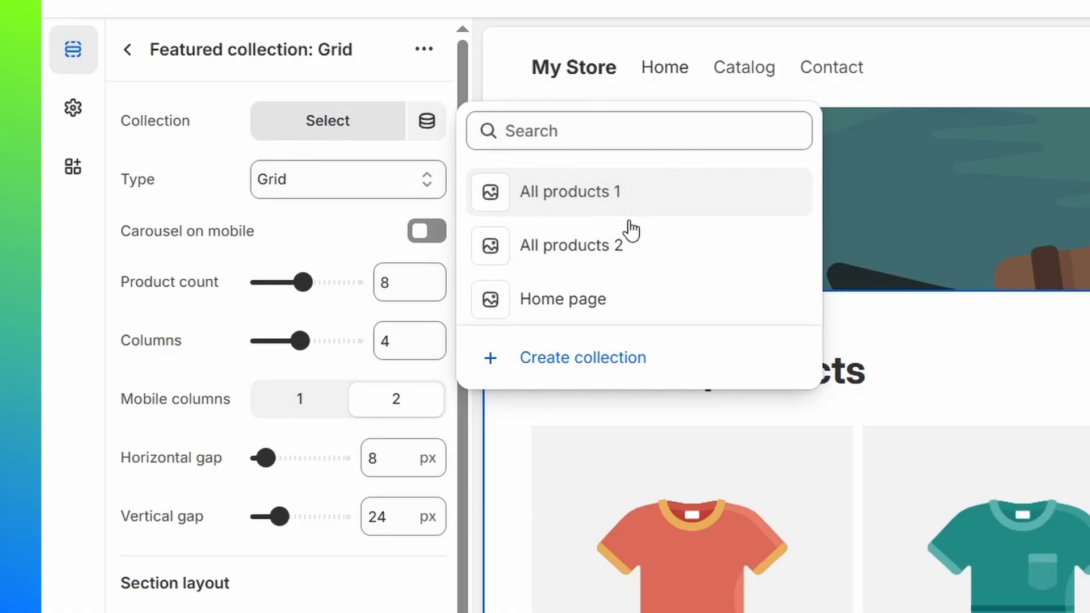
{"action": "left_click", "coordinate": [629, 196]}
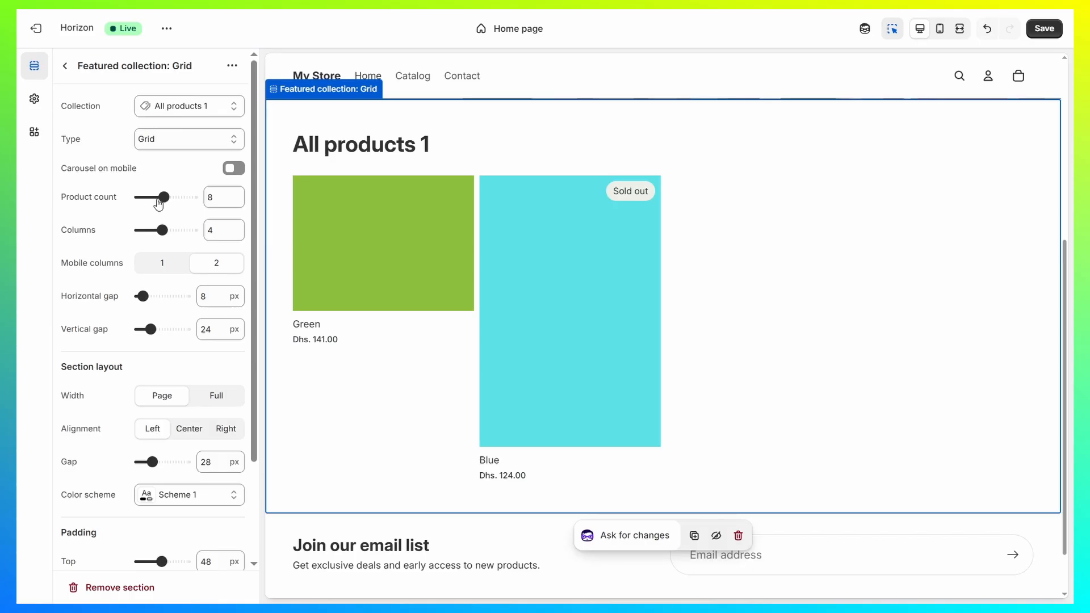
- Set the All products 1 section's product count to 16 and its color scheme to Scheme 5
{"action": "left_click_drag", "start_coordinate": [160, 200], "coordinate": [200, 196]}
{"action": "left_click", "coordinate": [185, 495]}
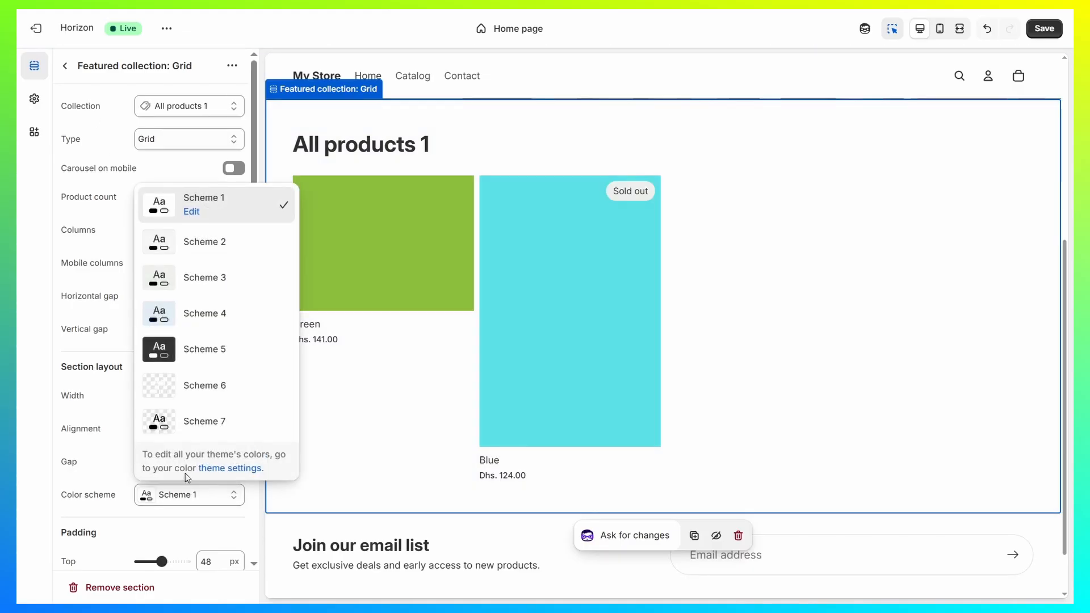
{"action": "left_click", "coordinate": [222, 350]}
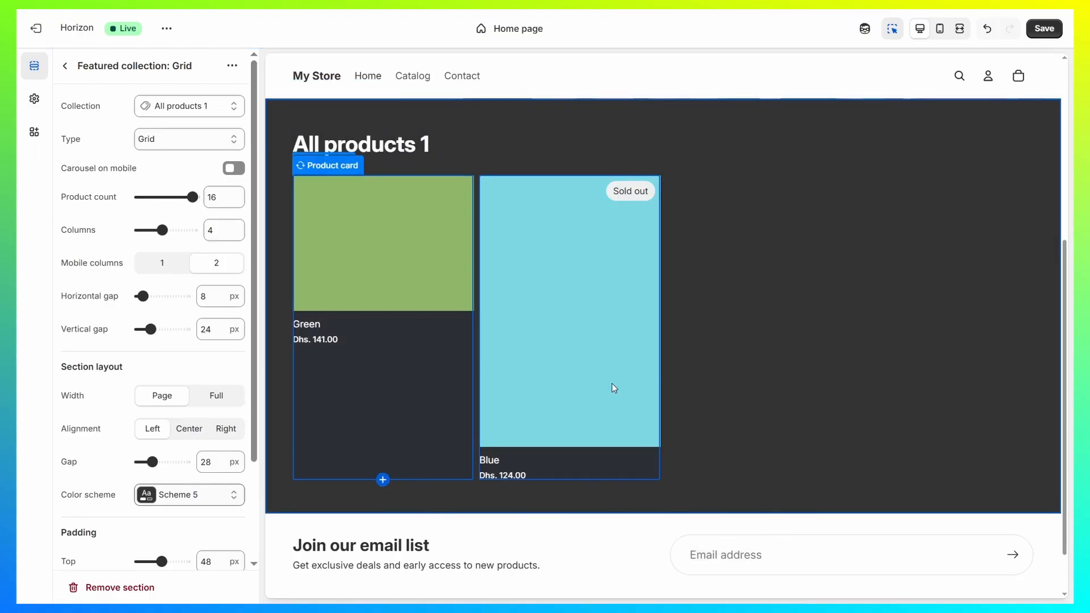
- Add a second Featured collection: Grid section below the All products 1 section in the template
{"action": "left_click", "coordinate": [68, 67]}
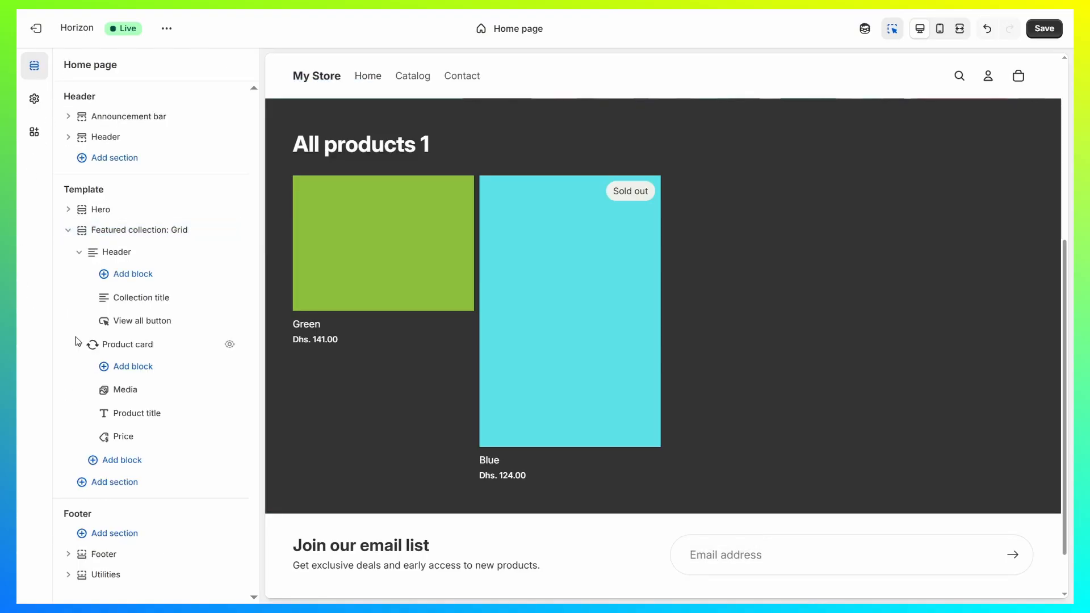
{"action": "left_click", "coordinate": [68, 231]}
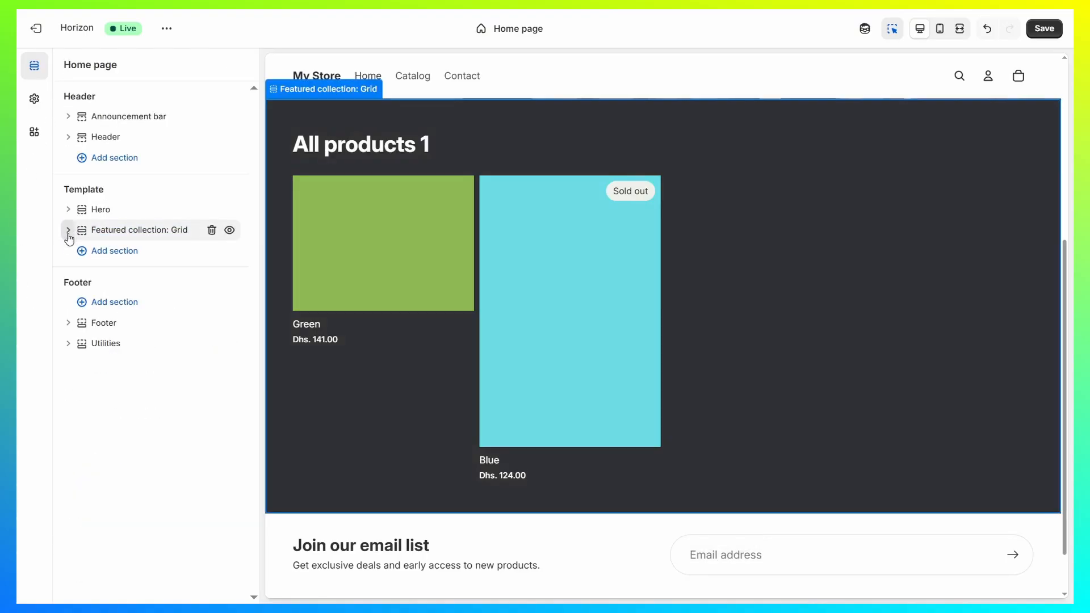
{"action": "left_click", "coordinate": [115, 253]}
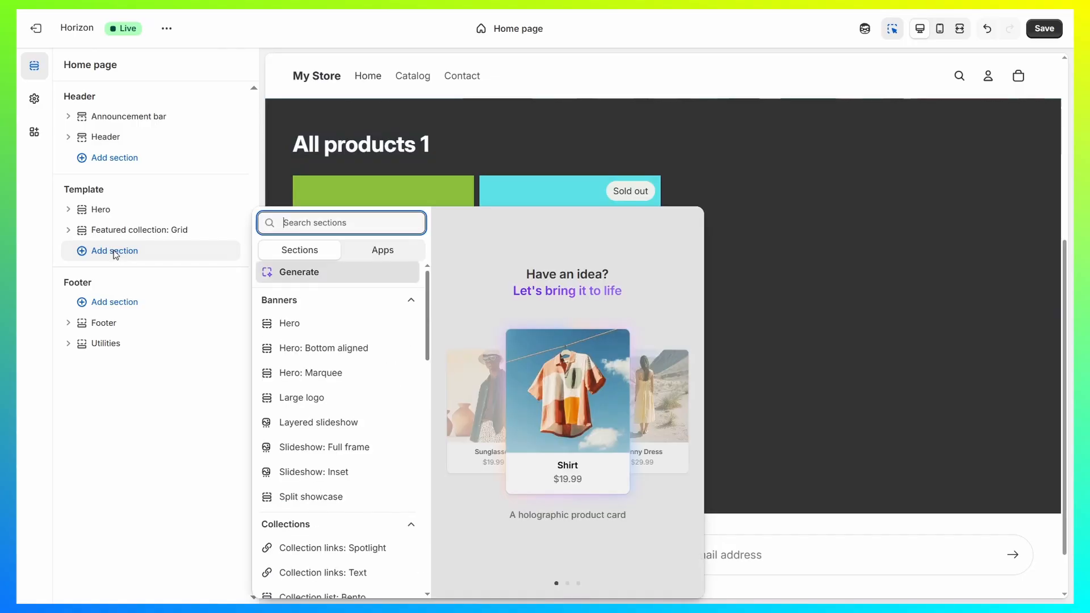
{"action": "scroll", "coordinate": [324, 417], "scroll_direction": "down", "scroll_amount": 8}
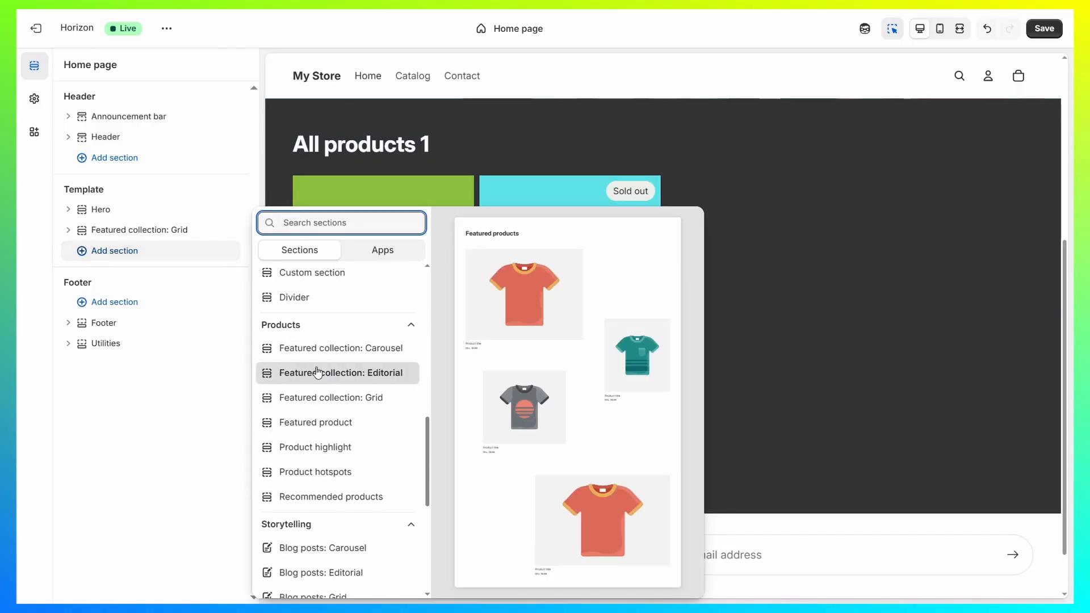
{"action": "left_click", "coordinate": [352, 399]}
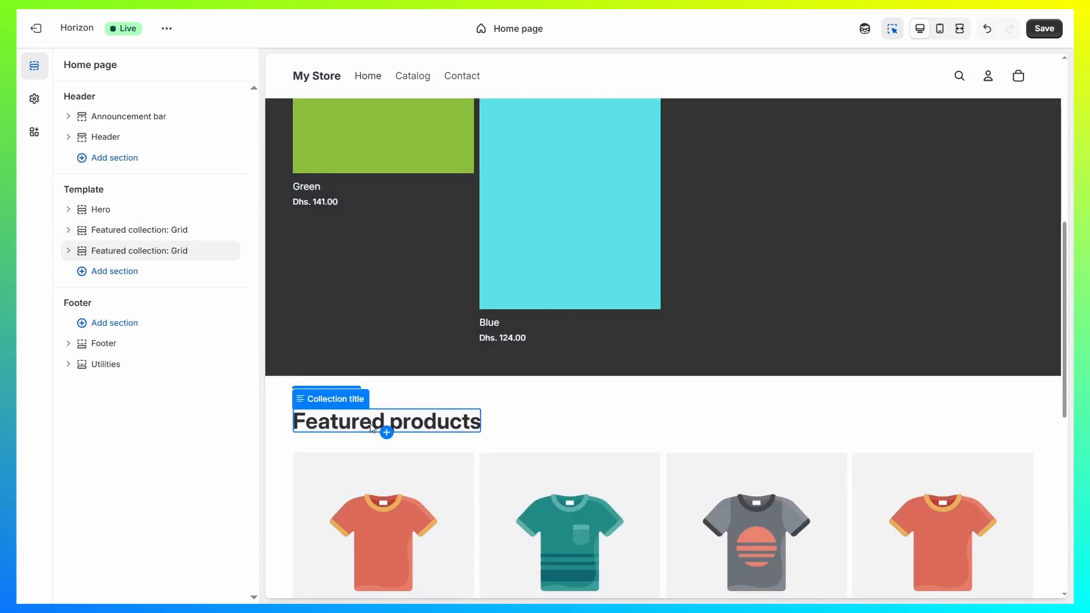
- Remove the Collection title block from the second Featured collection section and collapse its block list
{"action": "left_click", "coordinate": [384, 423]}
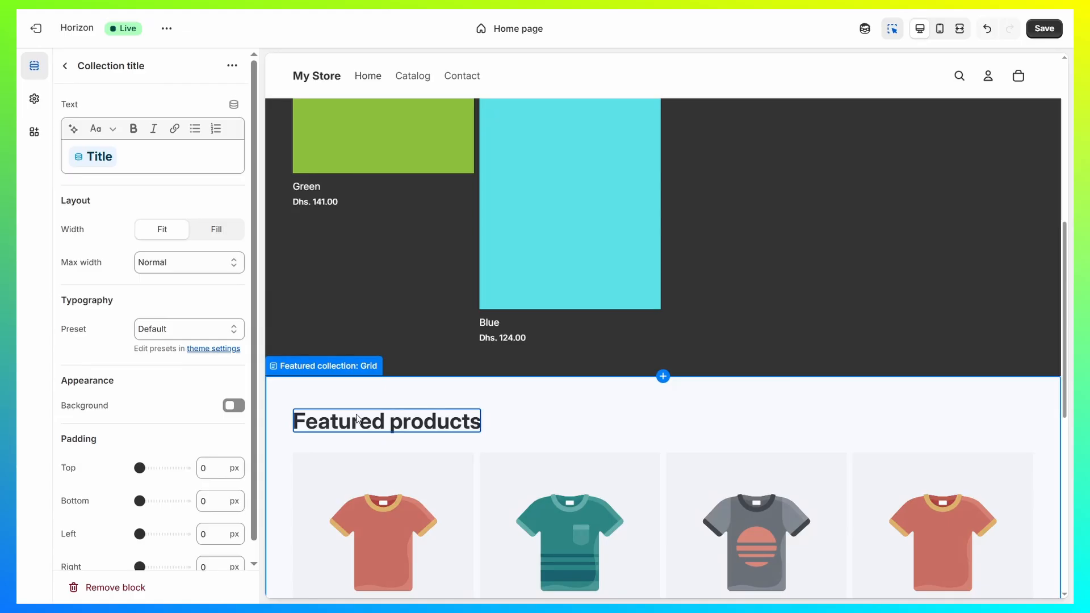
{"action": "mouse_move", "coordinate": [392, 427]}
{"action": "left_click", "coordinate": [462, 455]}
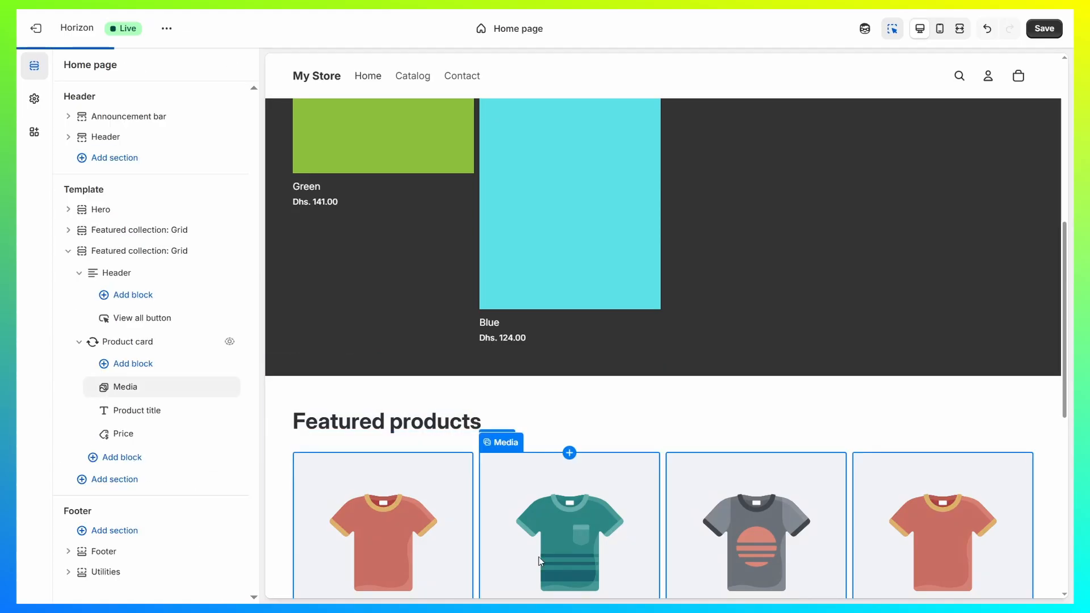
{"action": "left_click", "coordinate": [69, 250]}
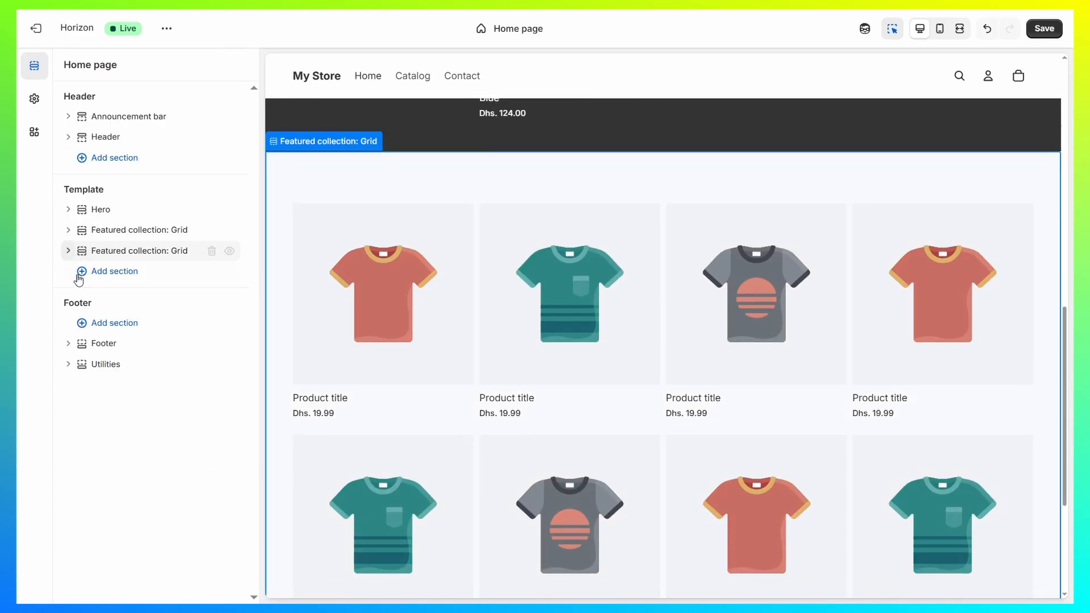
- Assign the "All products 2" collection to the second Featured collection: Grid section
{"action": "left_click", "coordinate": [139, 250]}
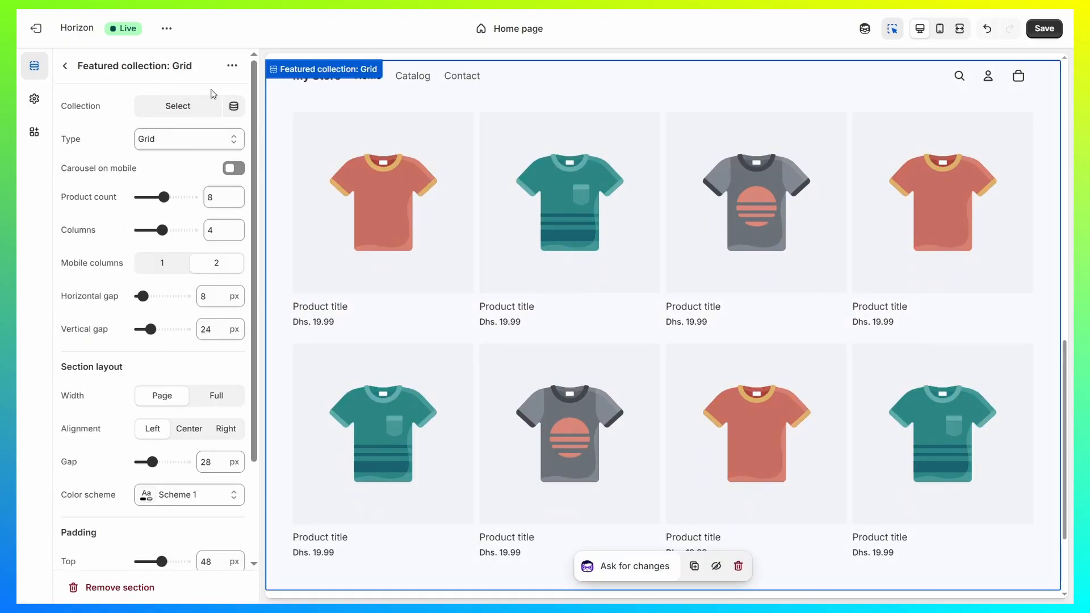
{"action": "left_click", "coordinate": [187, 110]}
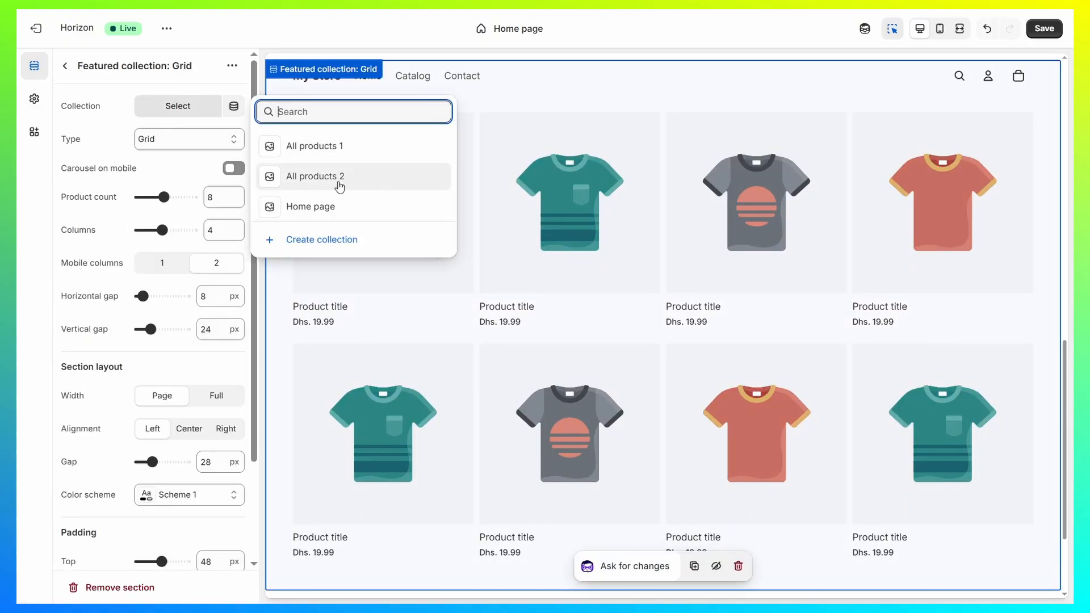
{"action": "left_click", "coordinate": [336, 178]}
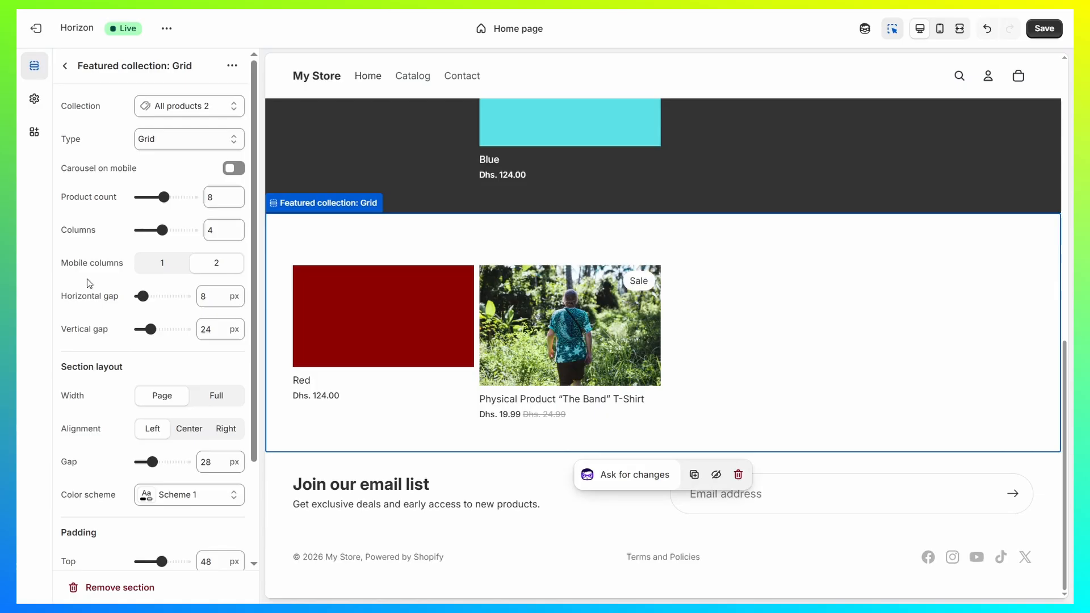
- Set the All products 2 section's product count to 16 and its color scheme to Scheme 5
{"action": "left_click_drag", "start_coordinate": [162, 197], "coordinate": [195, 197]}
{"action": "left_click", "coordinate": [198, 495]}
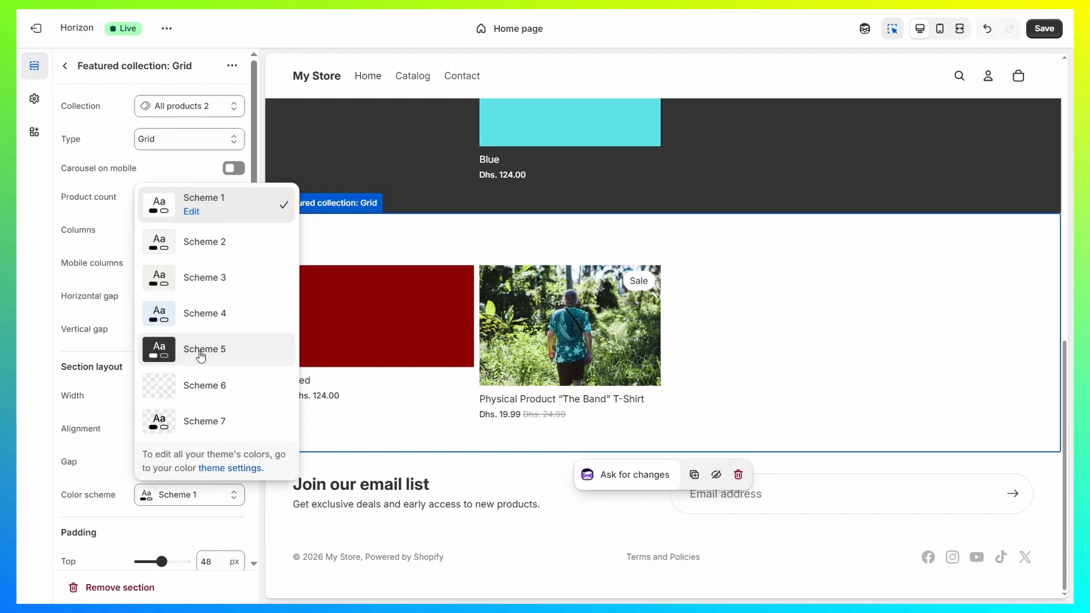
{"action": "left_click", "coordinate": [202, 350]}
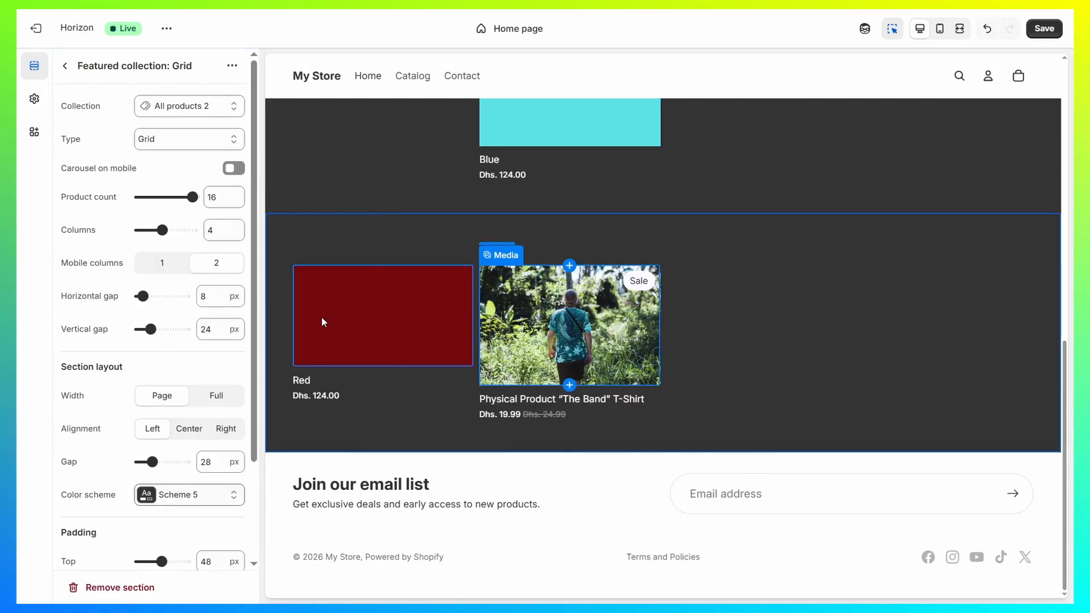
- Review in the page preview how the two featured collection sections follow one another
{"action": "scroll", "coordinate": [521, 315], "scroll_direction": "up", "scroll_amount": 5}
{"action": "scroll", "coordinate": [915, 322], "scroll_direction": "up", "scroll_amount": 2}
{"action": "scroll", "coordinate": [864, 319], "scroll_direction": "down", "scroll_amount": 6}
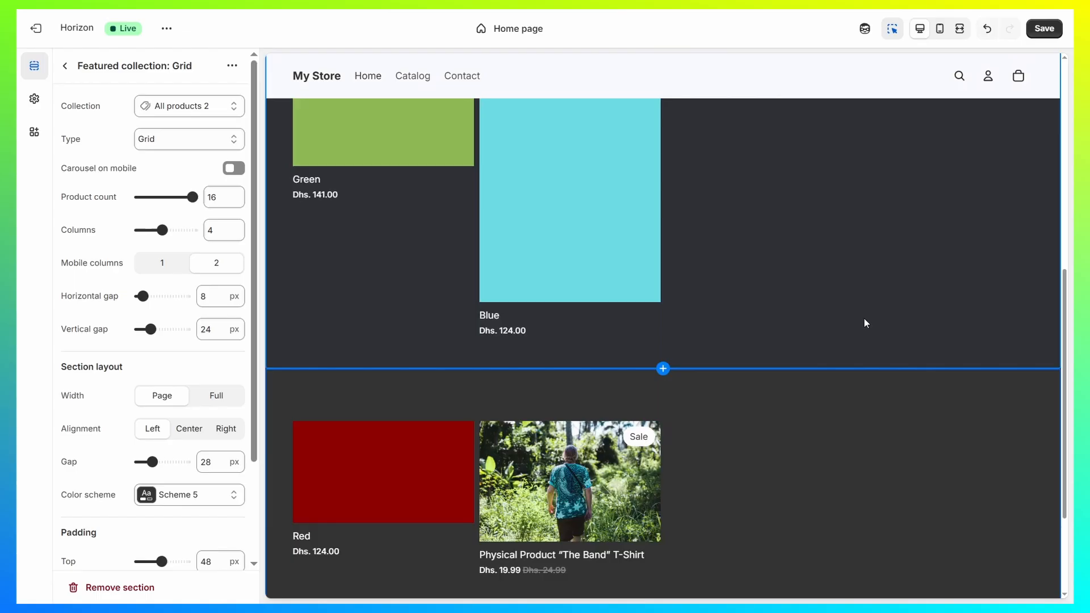
{"action": "scroll", "coordinate": [738, 363], "scroll_direction": "up", "scroll_amount": 6}
{"action": "scroll", "coordinate": [715, 378], "scroll_direction": "up", "scroll_amount": 1}
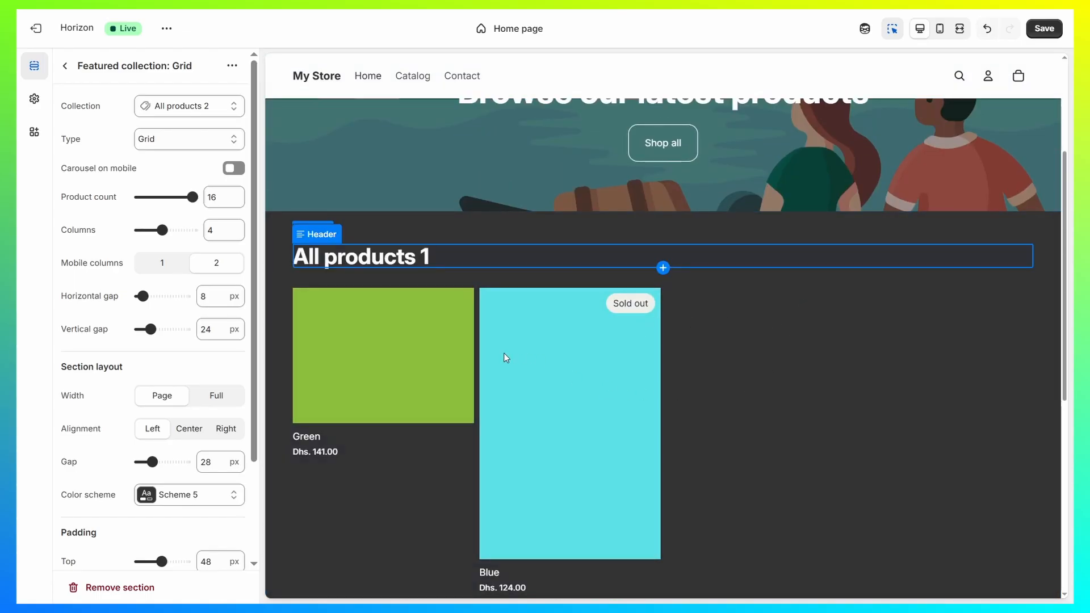
{"action": "scroll", "coordinate": [406, 353], "scroll_direction": "down", "scroll_amount": 1}
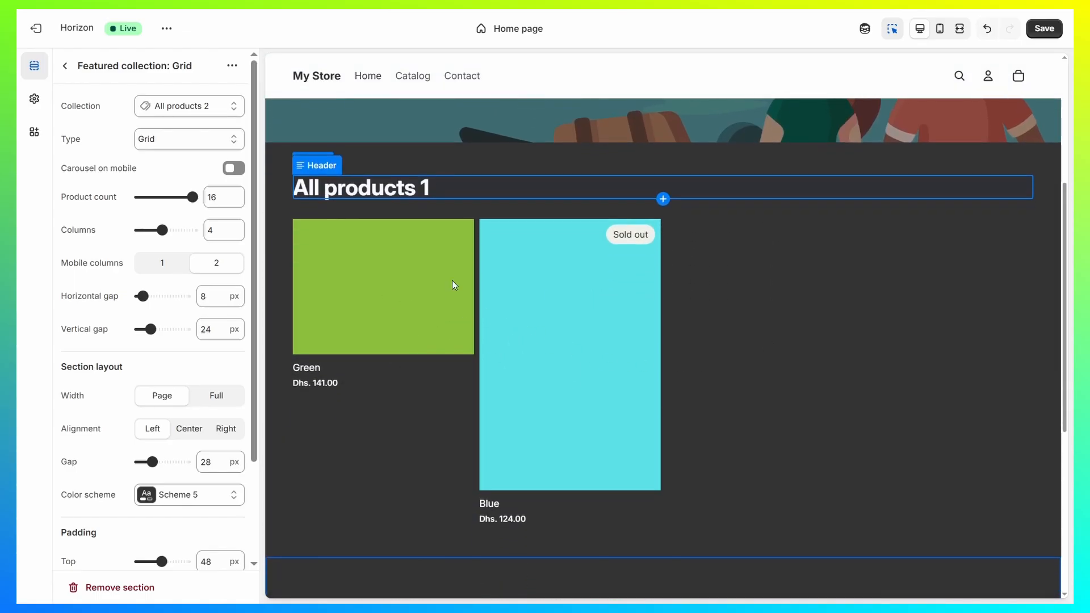
{"action": "scroll", "coordinate": [542, 317], "scroll_direction": "down", "scroll_amount": 5}
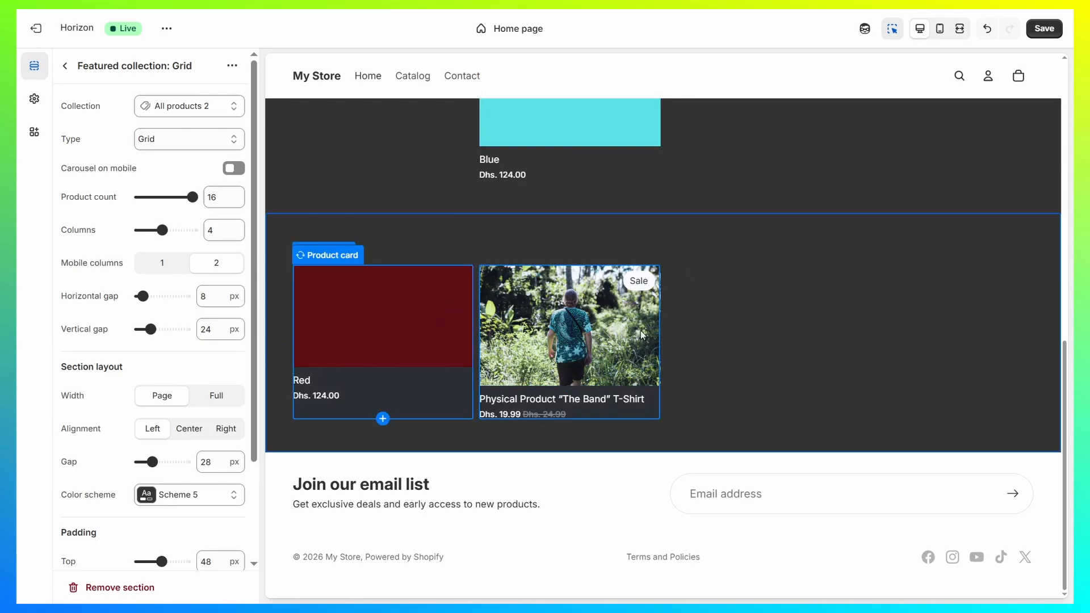
{"action": "scroll", "coordinate": [681, 344], "scroll_direction": "up", "scroll_amount": 5}
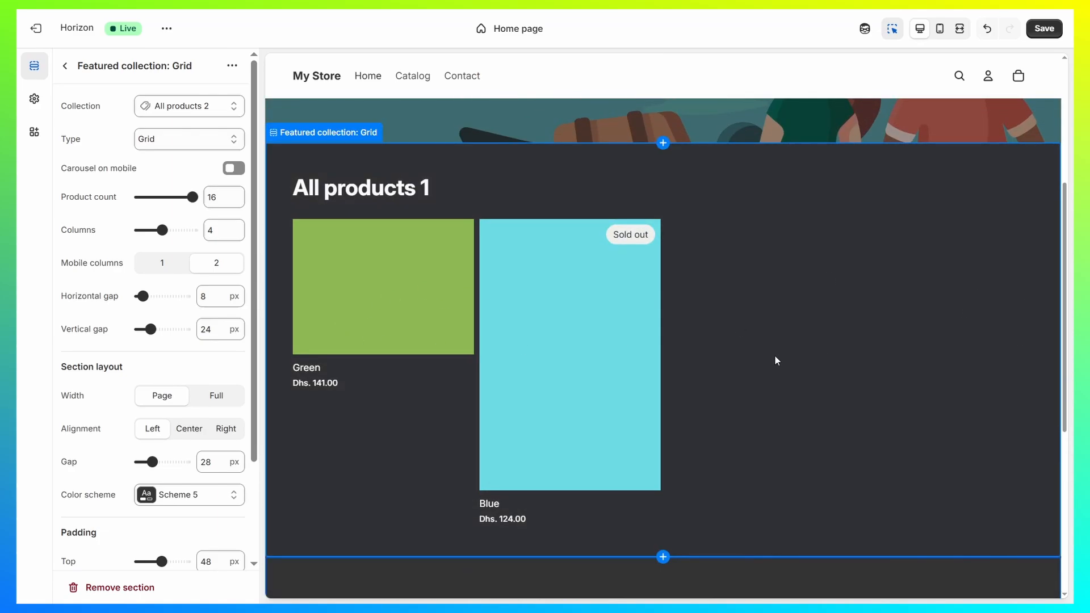
{"action": "scroll", "coordinate": [697, 280], "scroll_direction": "down", "scroll_amount": 5}
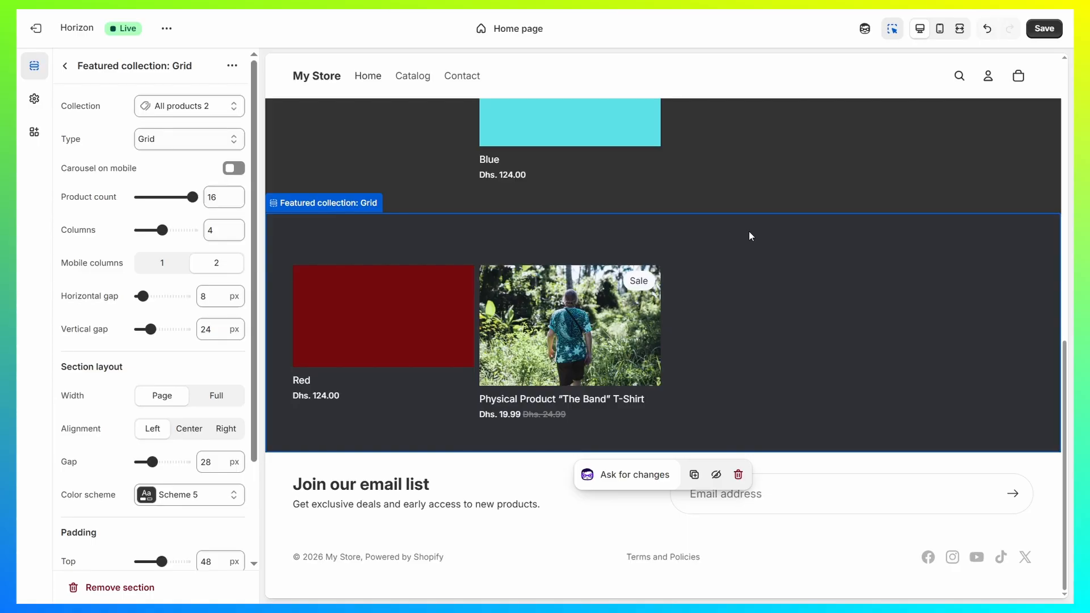
{"action": "scroll", "coordinate": [748, 231], "scroll_direction": "up", "scroll_amount": 3}
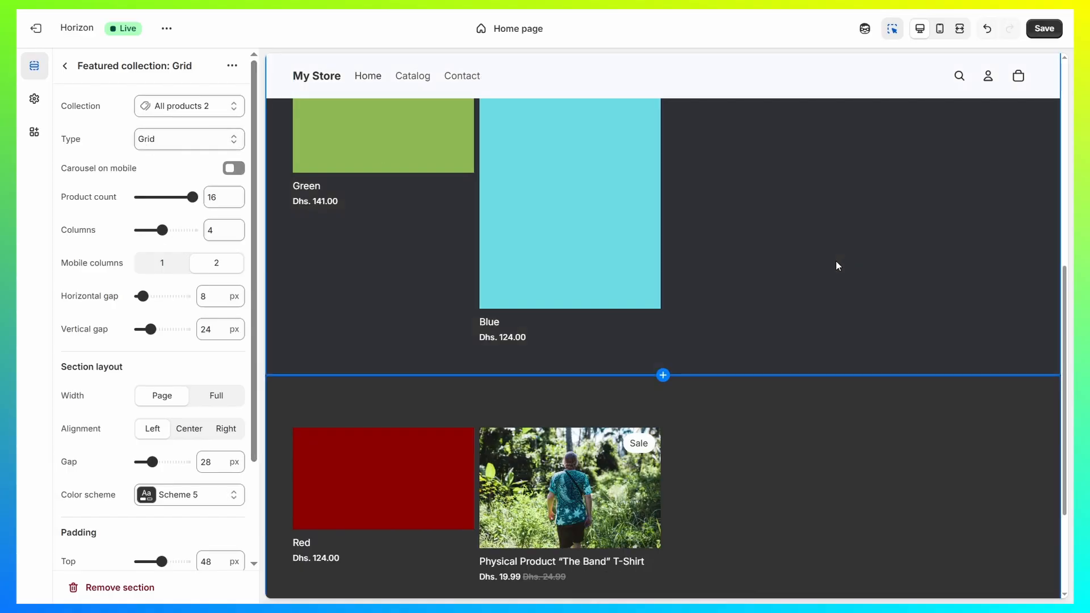
- Change the All products 1 section's layout type to Carousel
{"action": "left_click", "coordinate": [777, 260]}
{"action": "left_click", "coordinate": [224, 140]}
{"action": "left_click", "coordinate": [194, 176]}
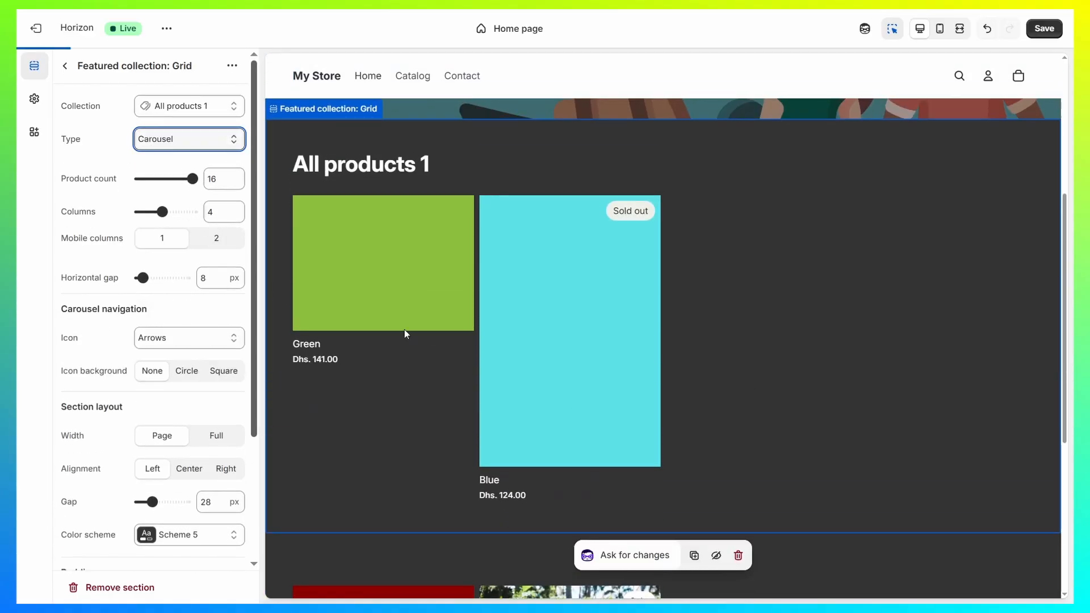
- Try the Carousel layout type on the All products 2 section and return it to Grid
{"action": "scroll", "coordinate": [698, 318], "scroll_direction": "down", "scroll_amount": 5}
{"action": "left_click", "coordinate": [842, 370]}
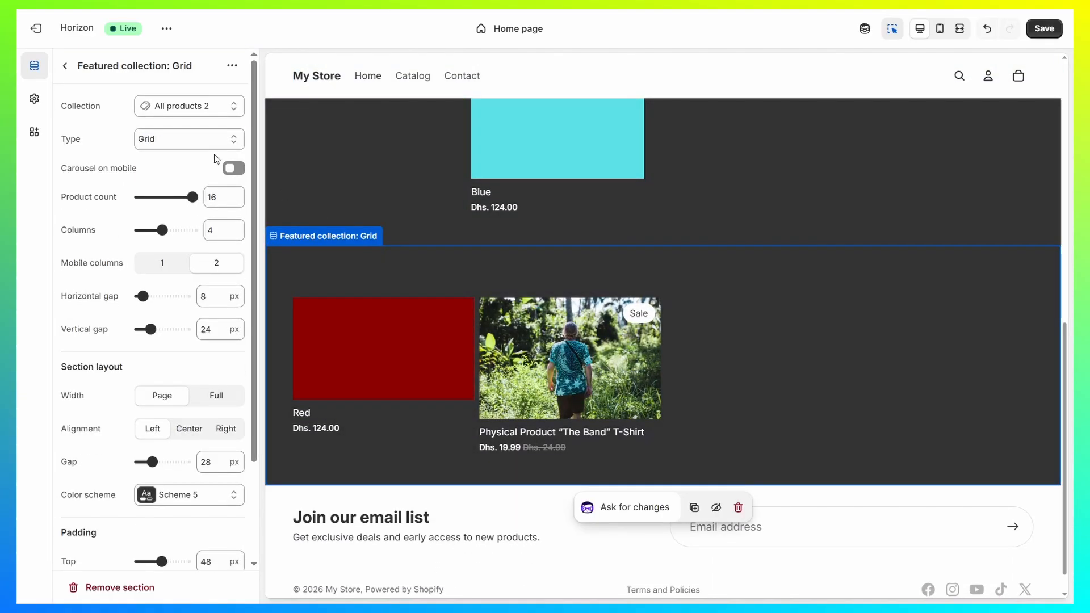
{"action": "left_click", "coordinate": [202, 139]}
{"action": "left_click", "coordinate": [195, 175]}
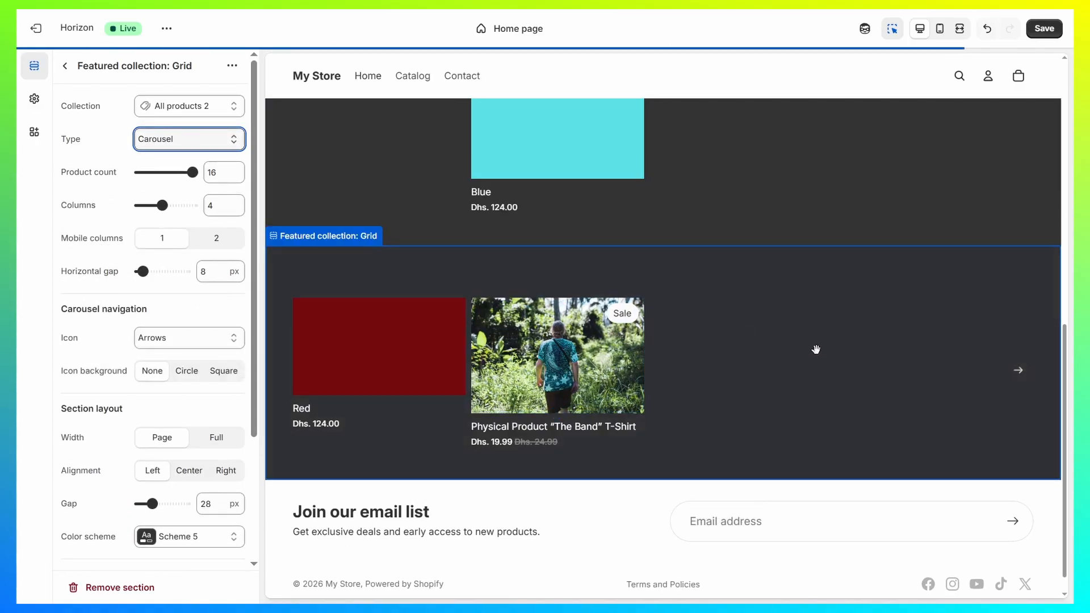
{"action": "left_click", "coordinate": [183, 140]}
{"action": "left_click", "coordinate": [180, 159]}
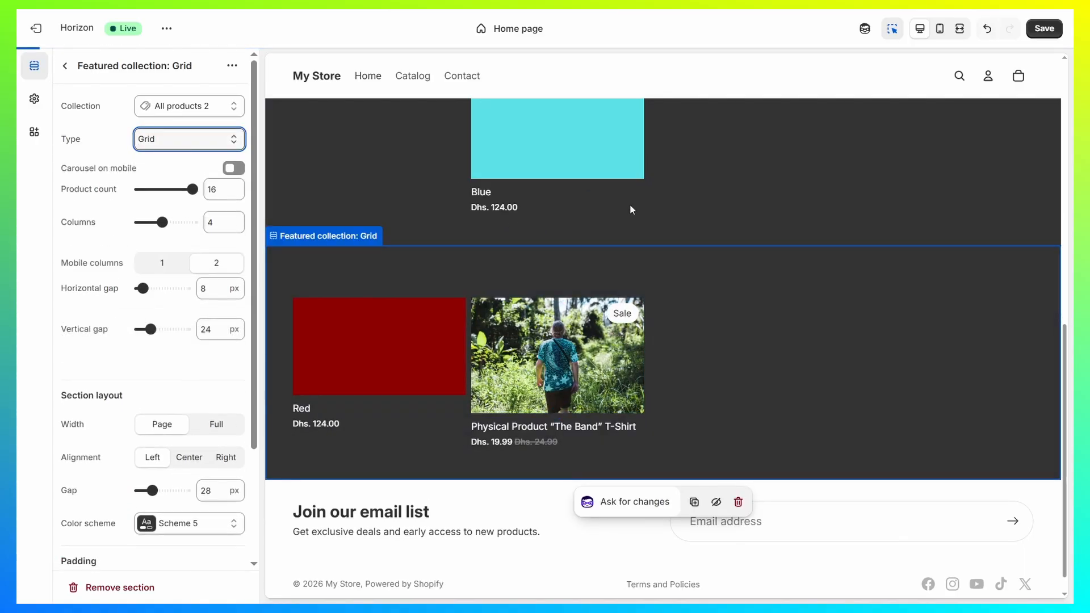
- Set the All products 1 section's layout type back to Grid and check both featured collection sections in the preview
{"action": "left_click", "coordinate": [786, 206]}
{"action": "left_click", "coordinate": [208, 139]}
{"action": "left_click", "coordinate": [196, 159]}
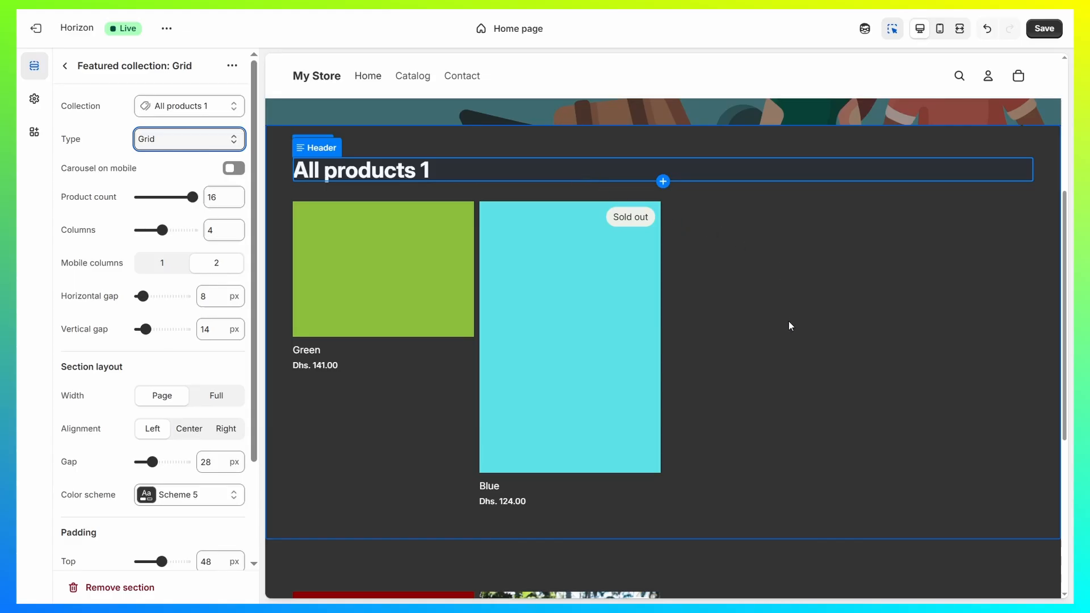
{"action": "scroll", "coordinate": [738, 227], "scroll_direction": "down", "scroll_amount": 5}
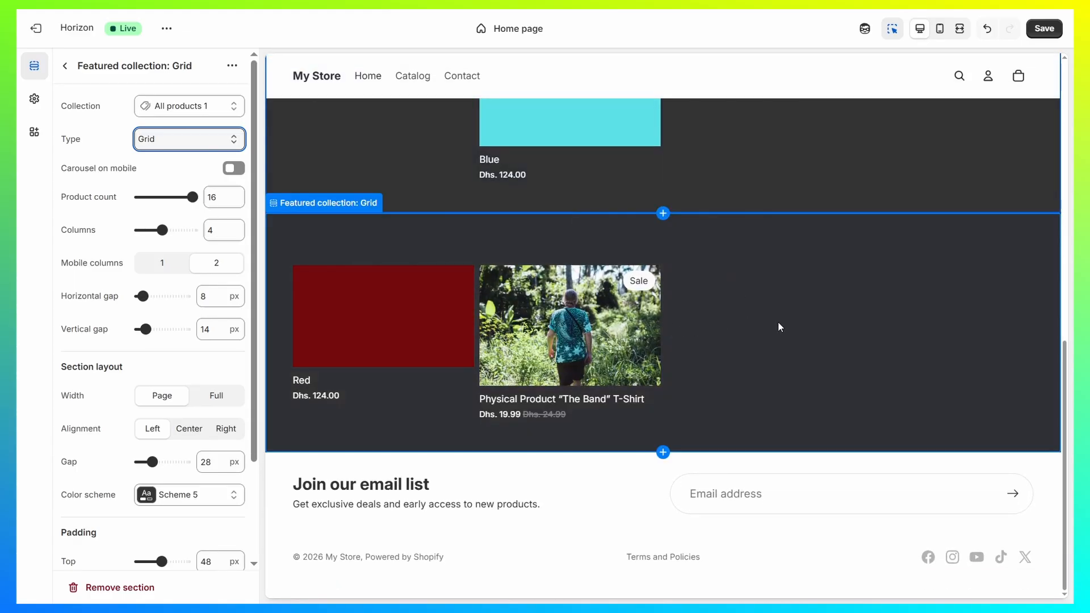
{"action": "scroll", "coordinate": [796, 295], "scroll_direction": "up", "scroll_amount": 4}
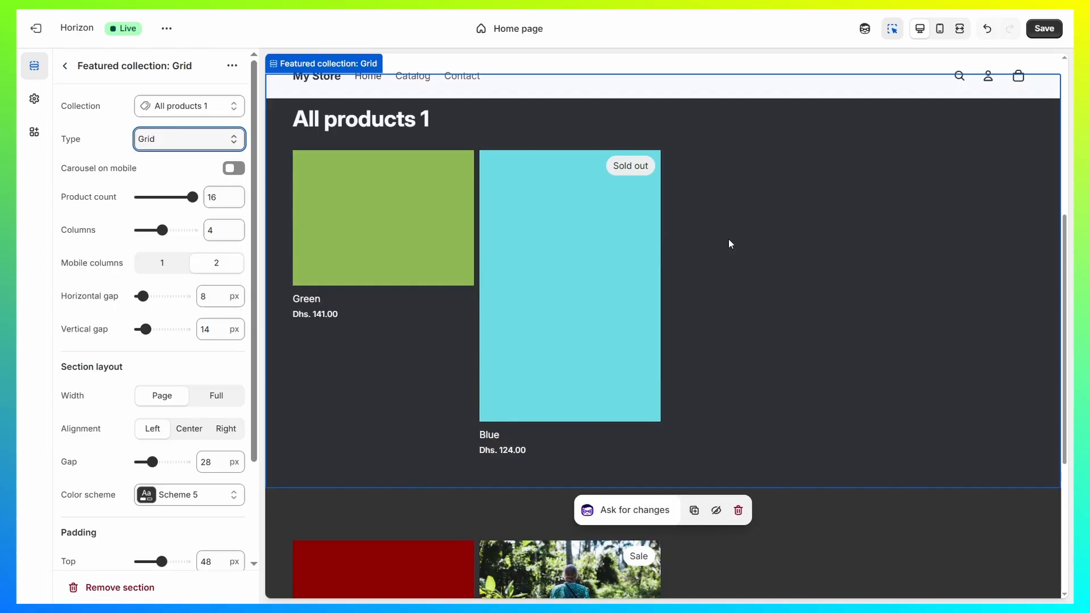
{"action": "scroll", "coordinate": [965, 335], "scroll_direction": "down", "scroll_amount": 2}
{"action": "scroll", "coordinate": [948, 312], "scroll_direction": "up", "scroll_amount": 3}
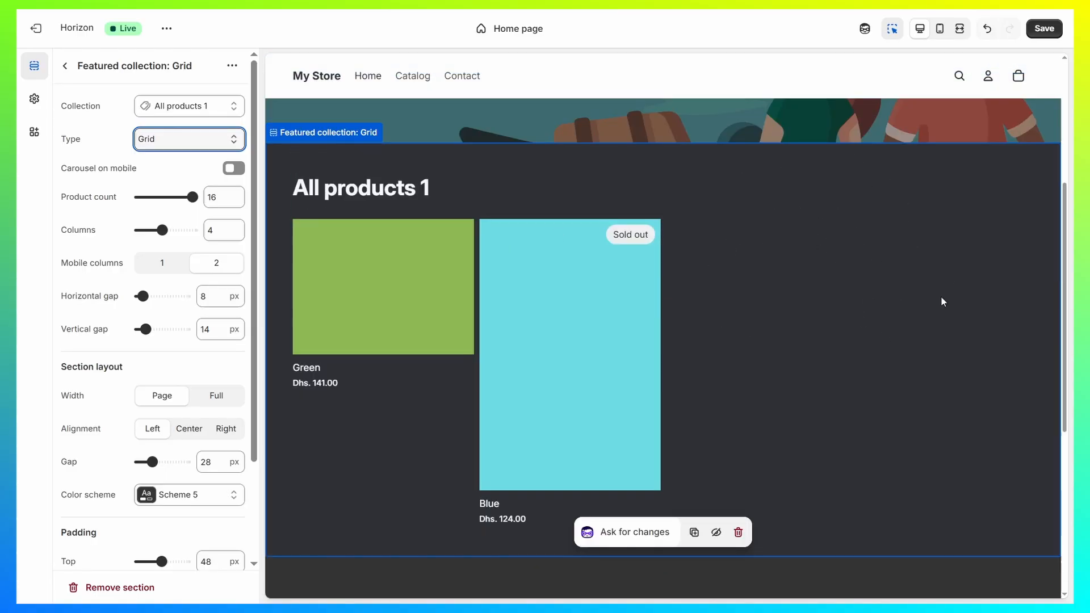